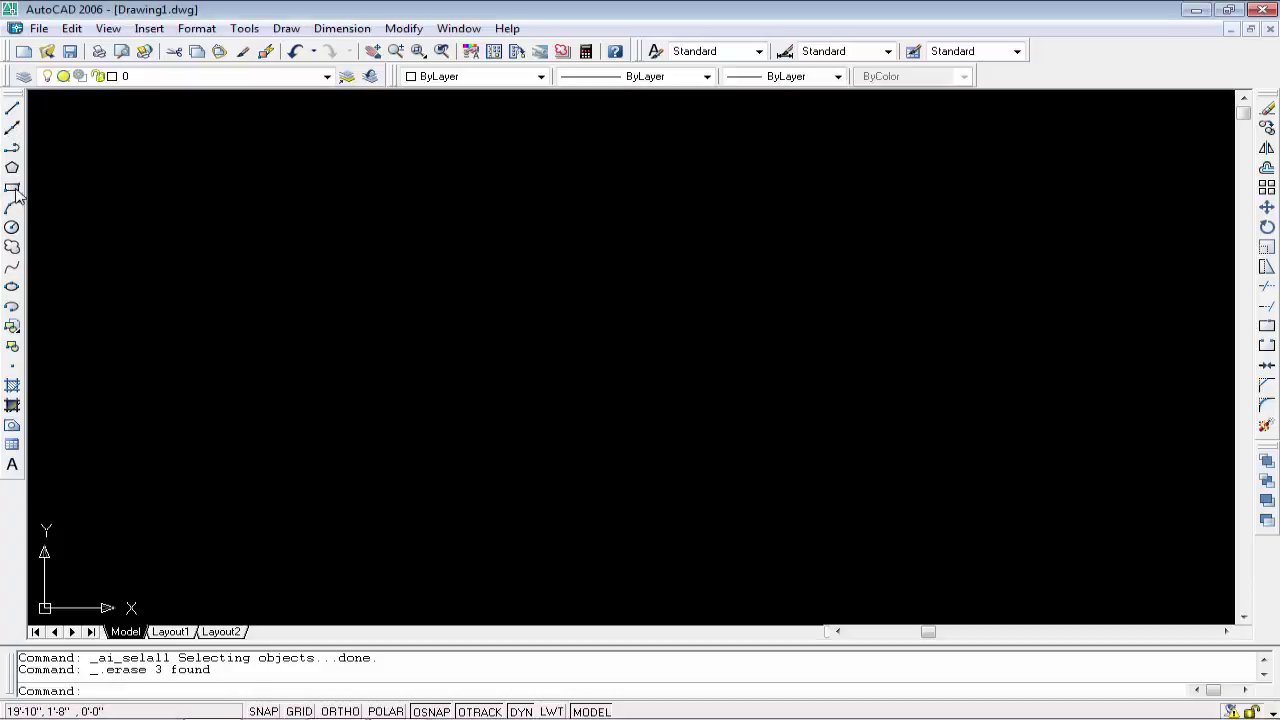
Draw a circle with a 3' radius in the upper part of the empty drawing
left_click(13, 189)
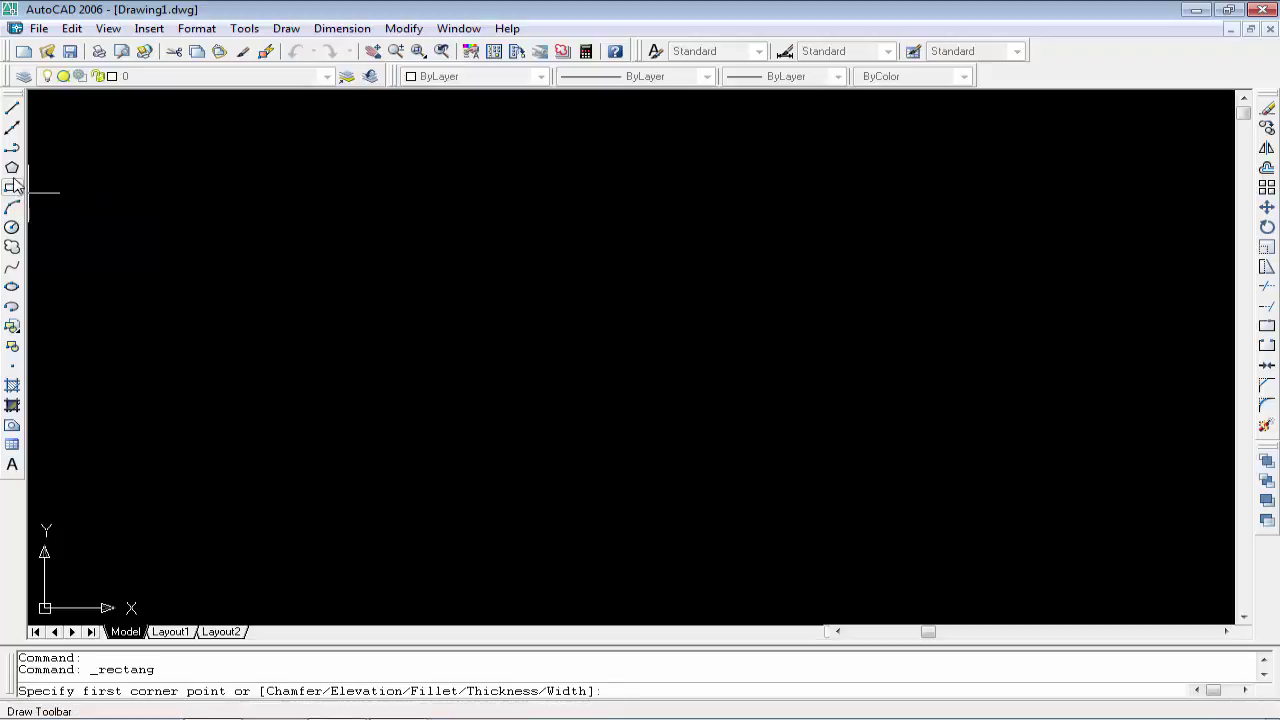
key("Escape")
left_click(12, 228)
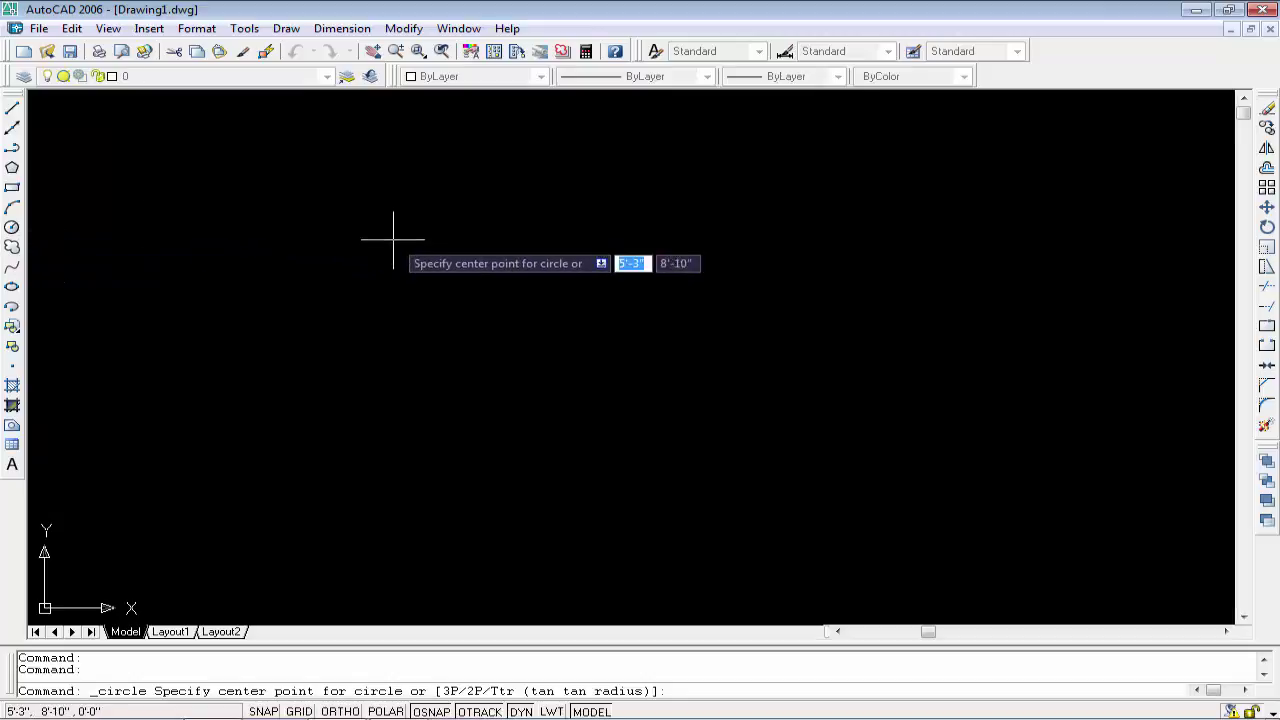
left_click(338, 250)
type("3")
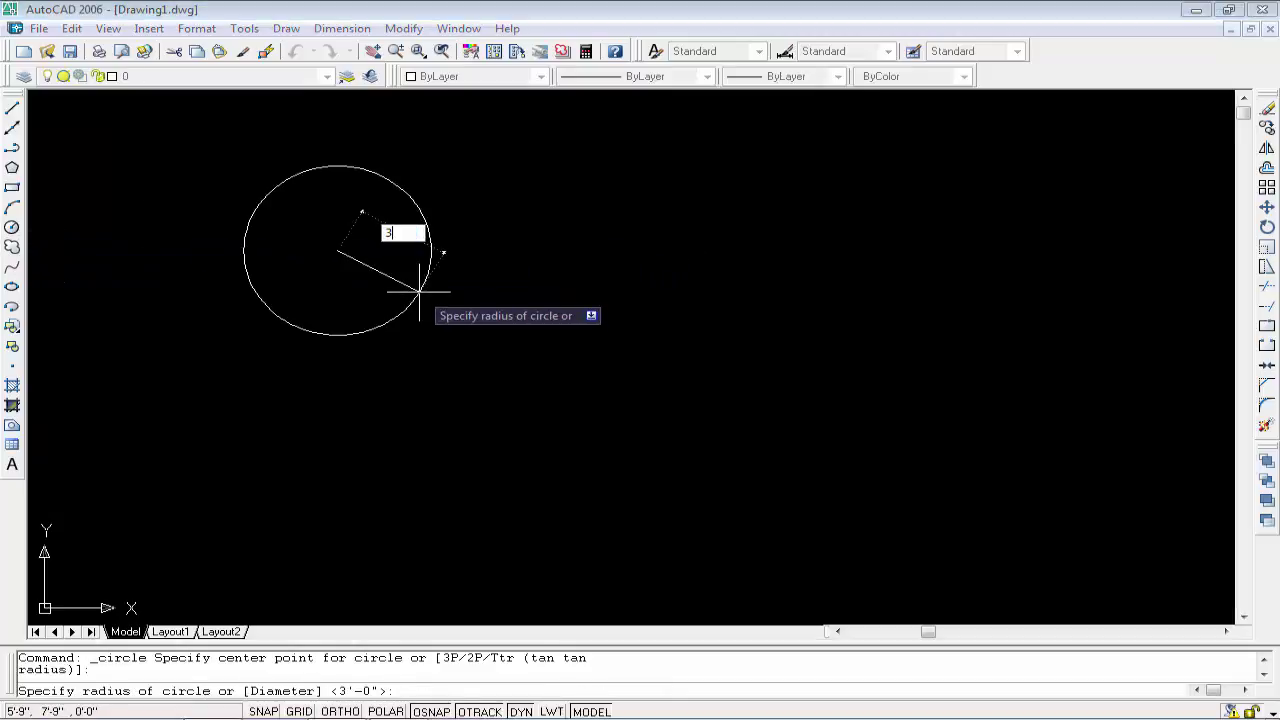
key("Return")
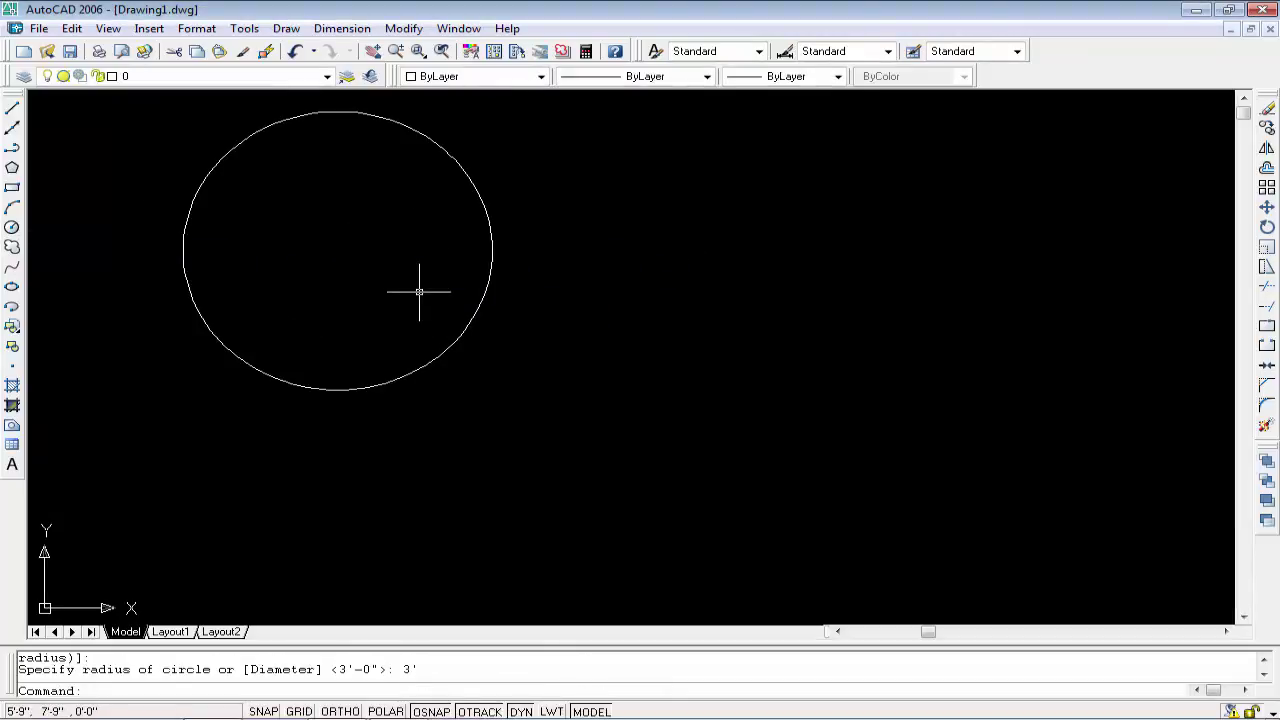
Start a gradient fill and try several one-color patterns, ending on the vertical pattern with a light central band
left_click(13, 406)
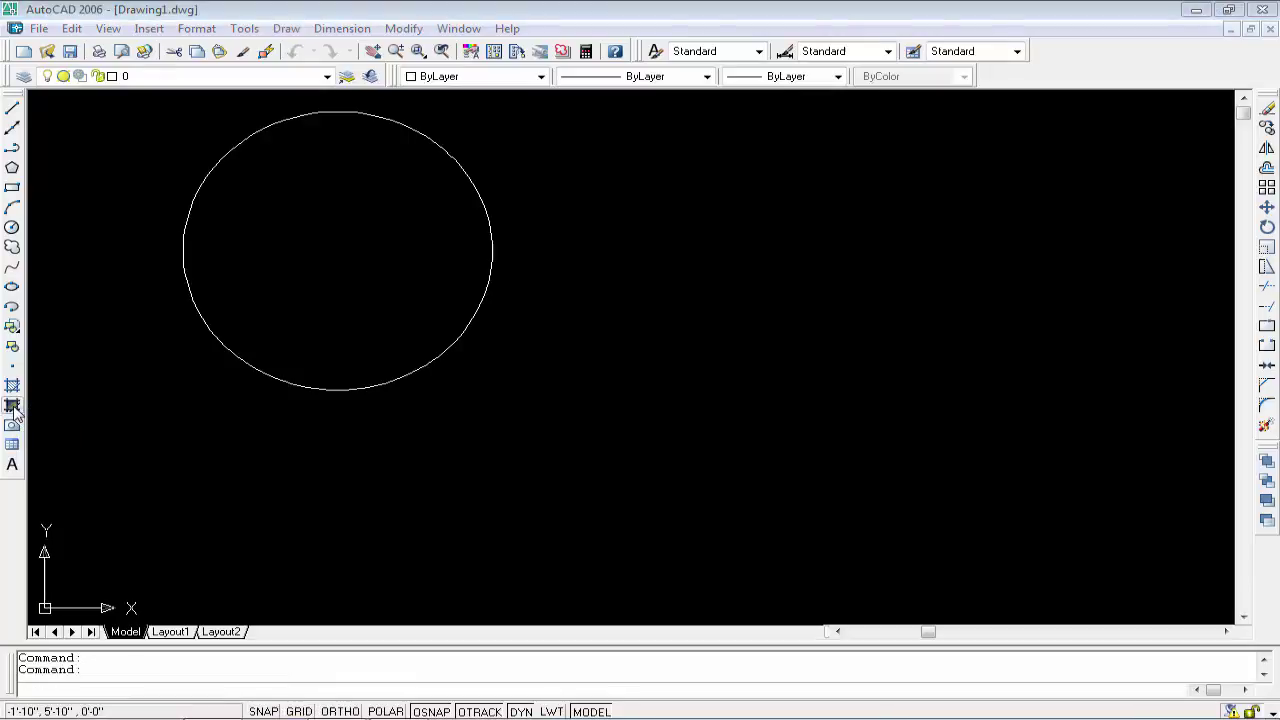
left_click_drag(247, 64, 717, 83)
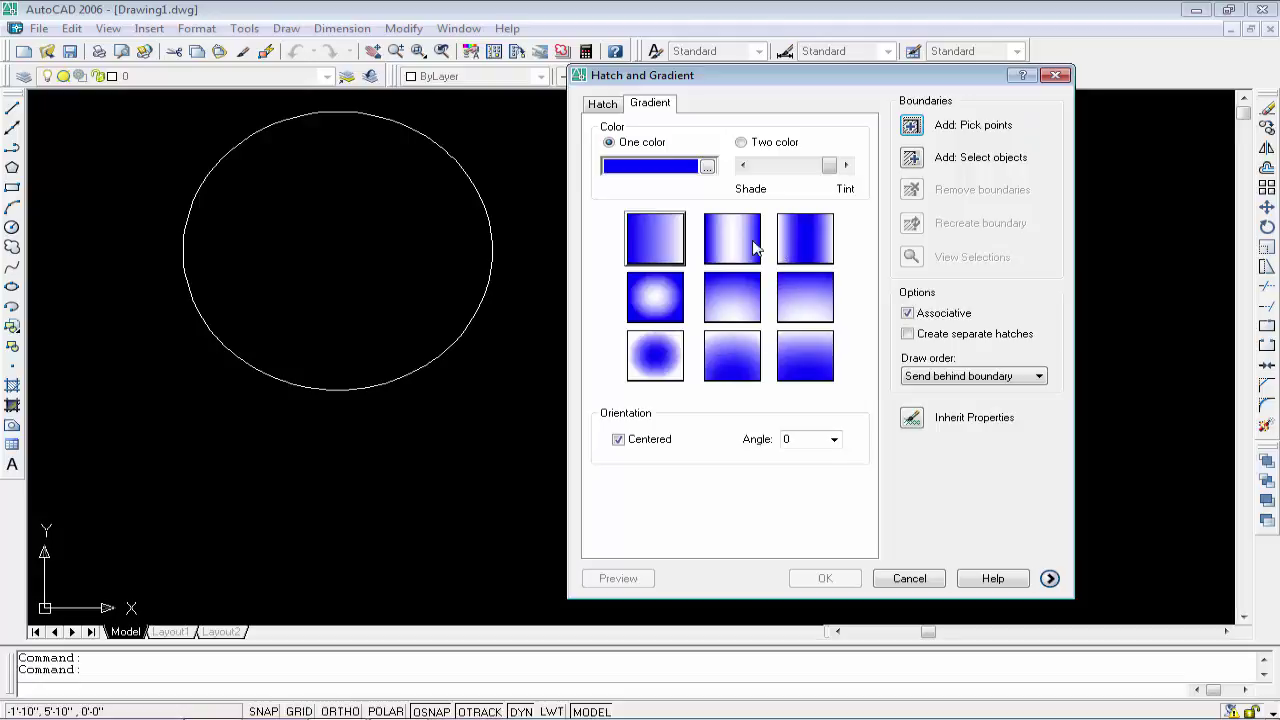
left_click(658, 362)
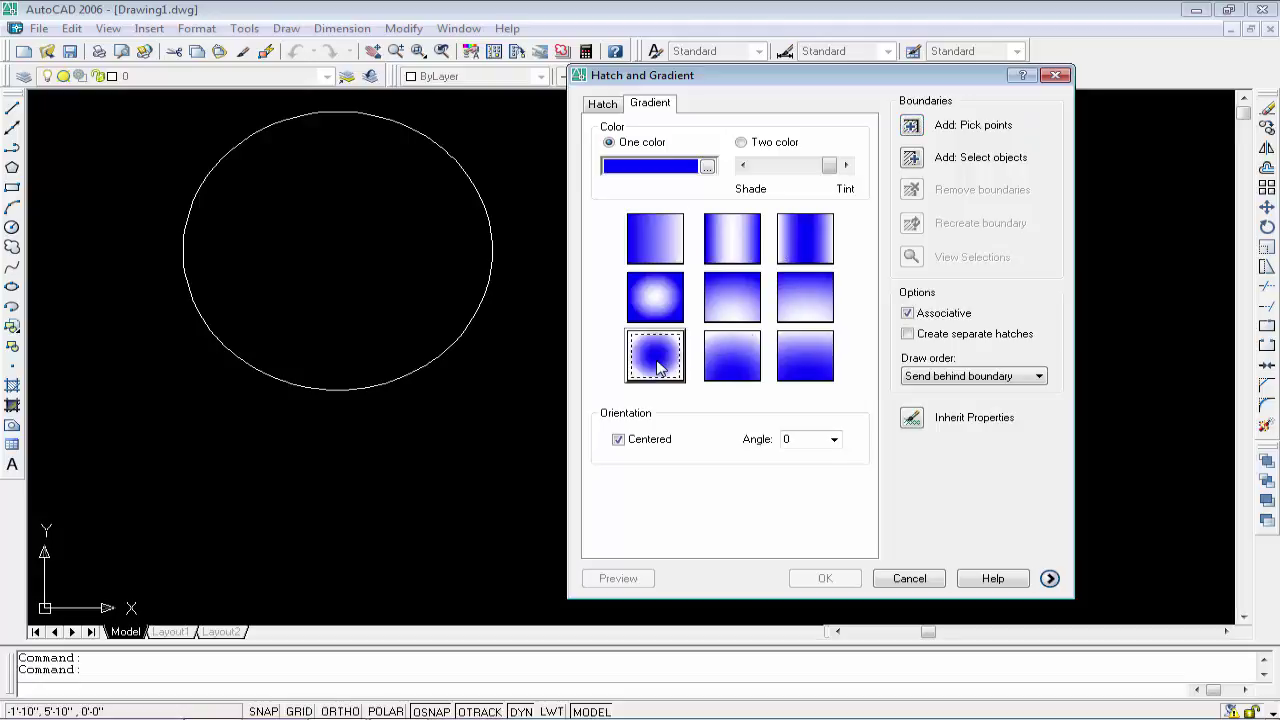
left_click(745, 365)
left_click(805, 362)
left_click(800, 320)
left_click(758, 307)
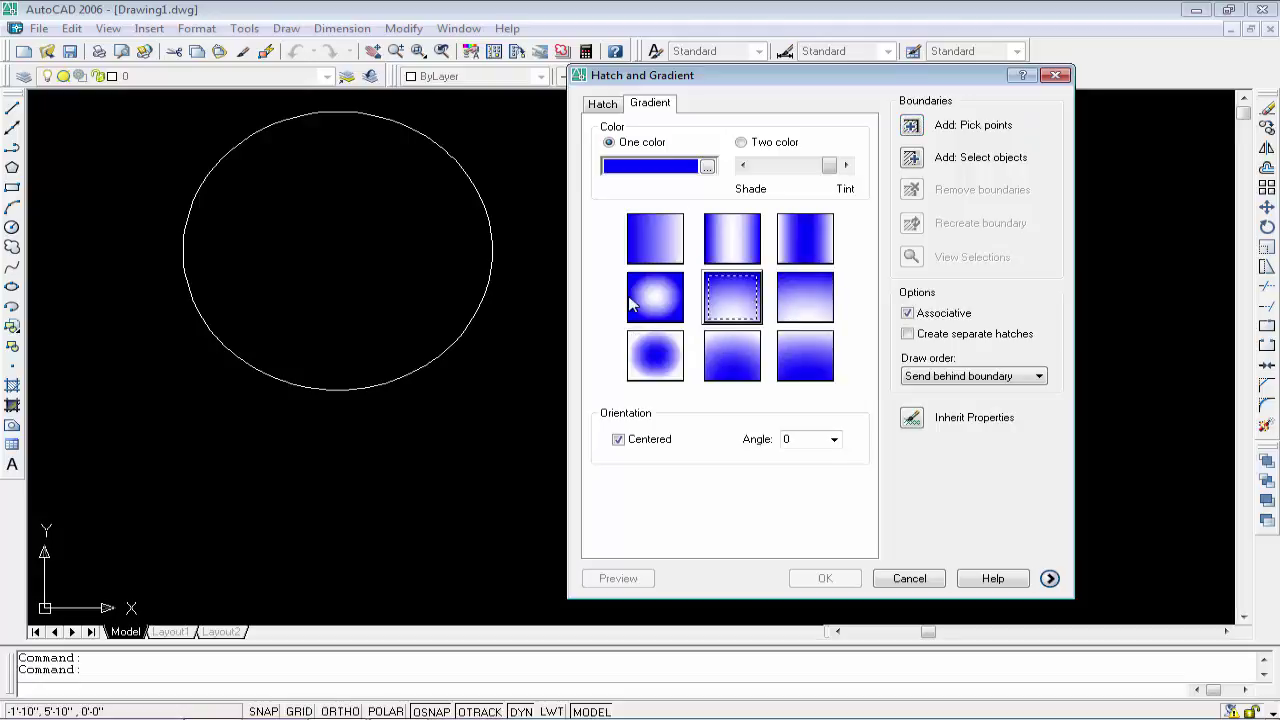
left_click(640, 255)
left_click(740, 245)
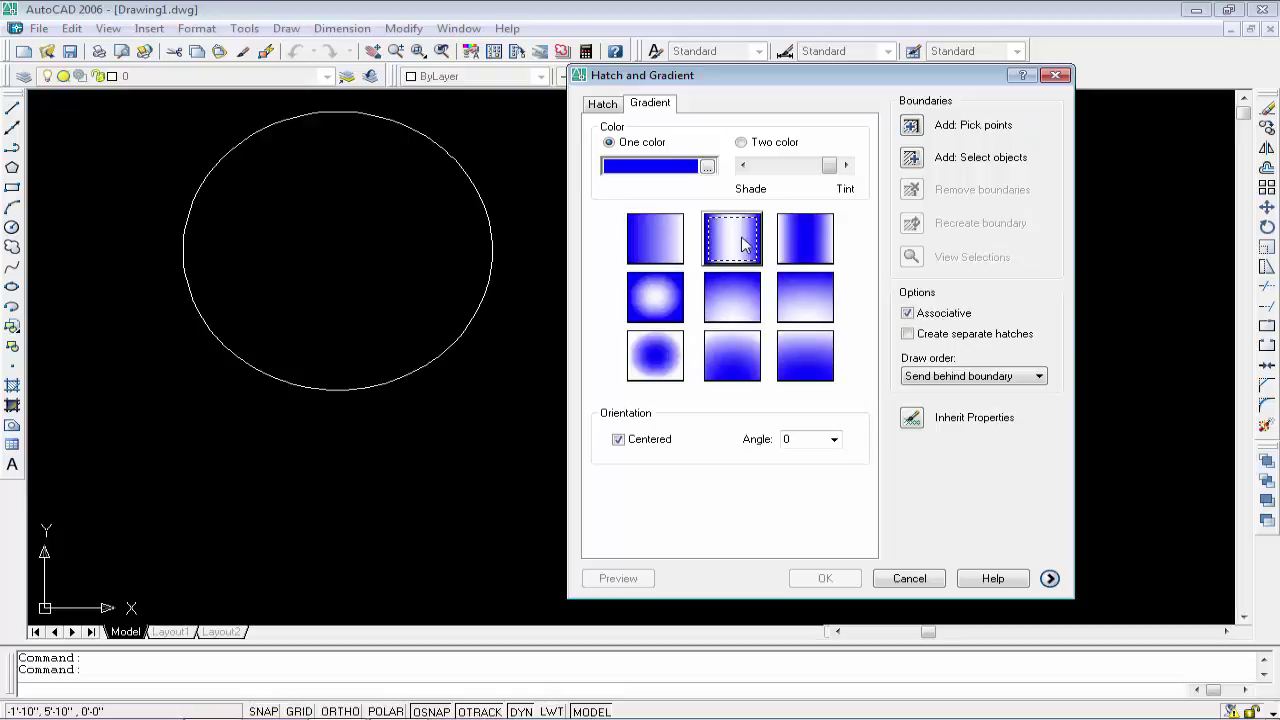
Switch the gradient to two colors and pick the yellow true color 229,232,23 for Color 1
left_click(742, 143)
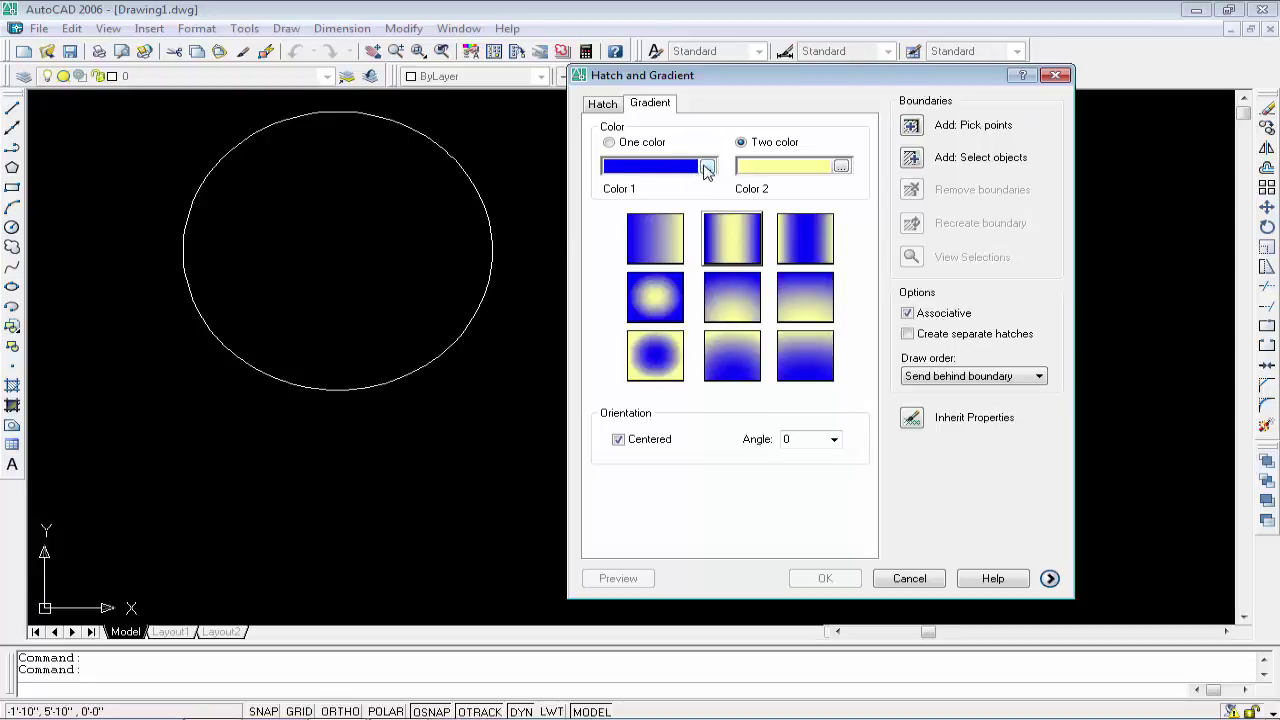
left_click(707, 168)
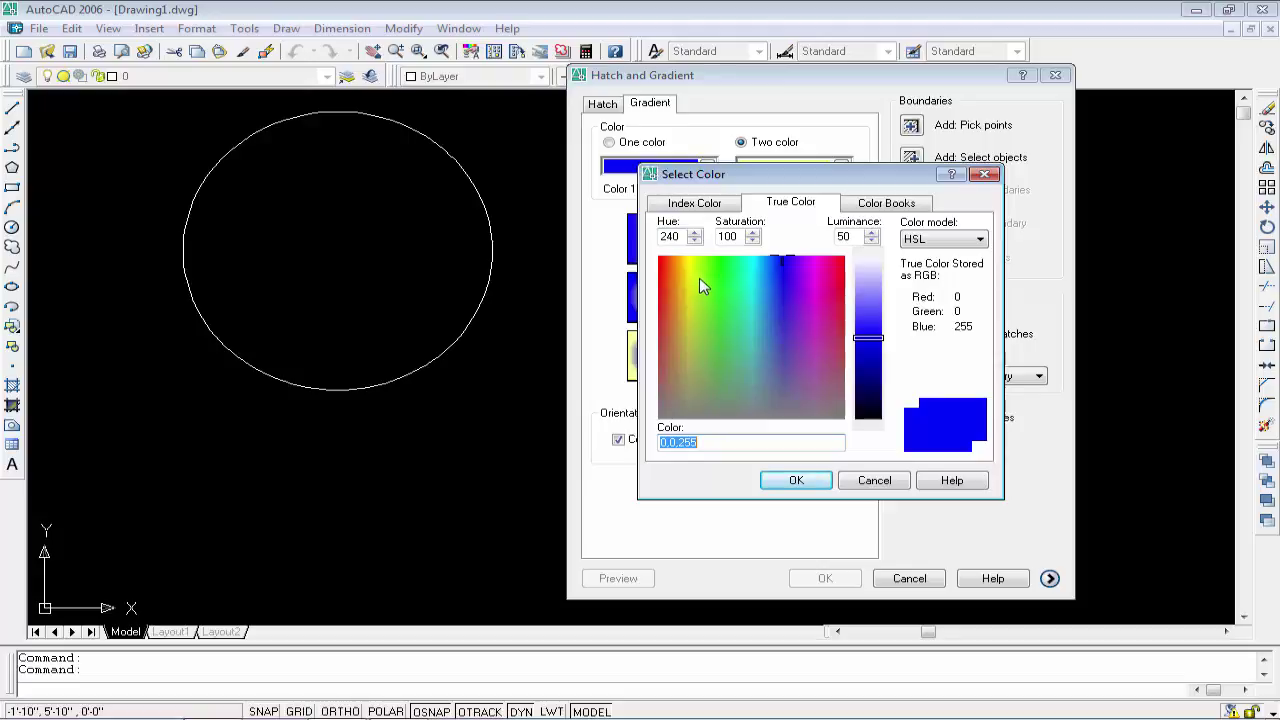
left_click_drag(697, 297, 689, 283)
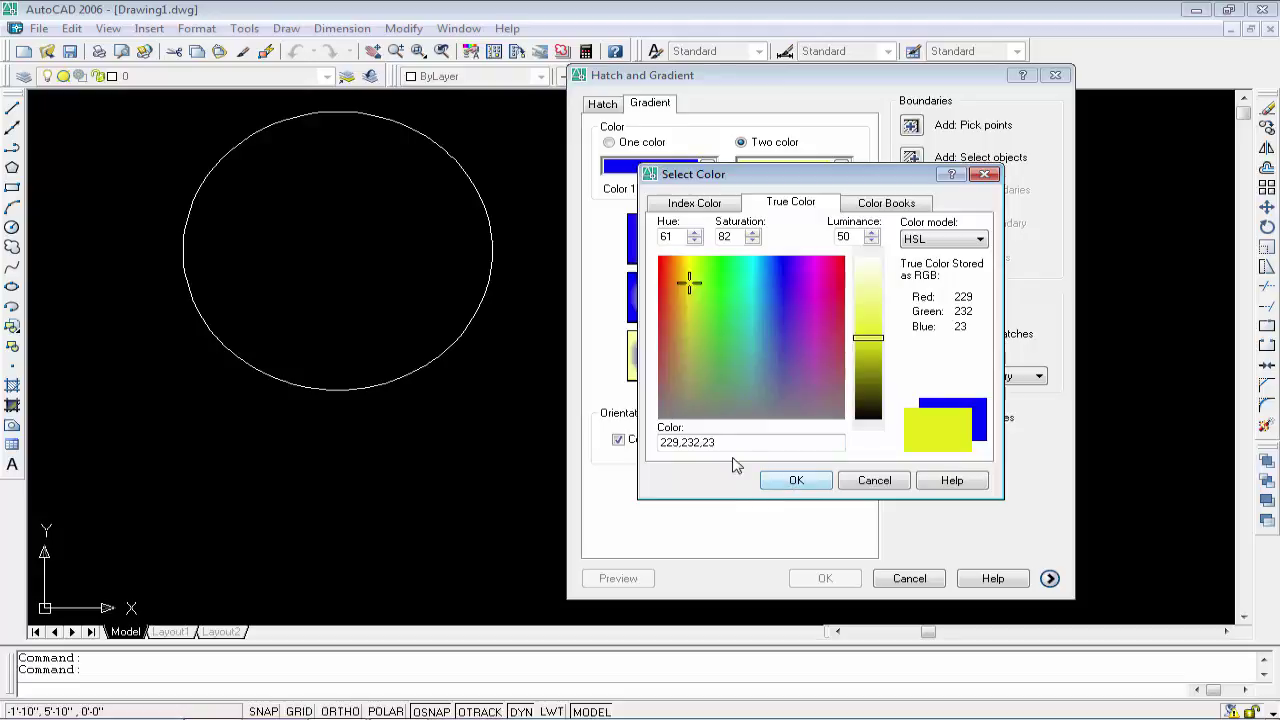
left_click_drag(730, 446, 633, 444)
left_click(669, 447)
left_click(670, 447)
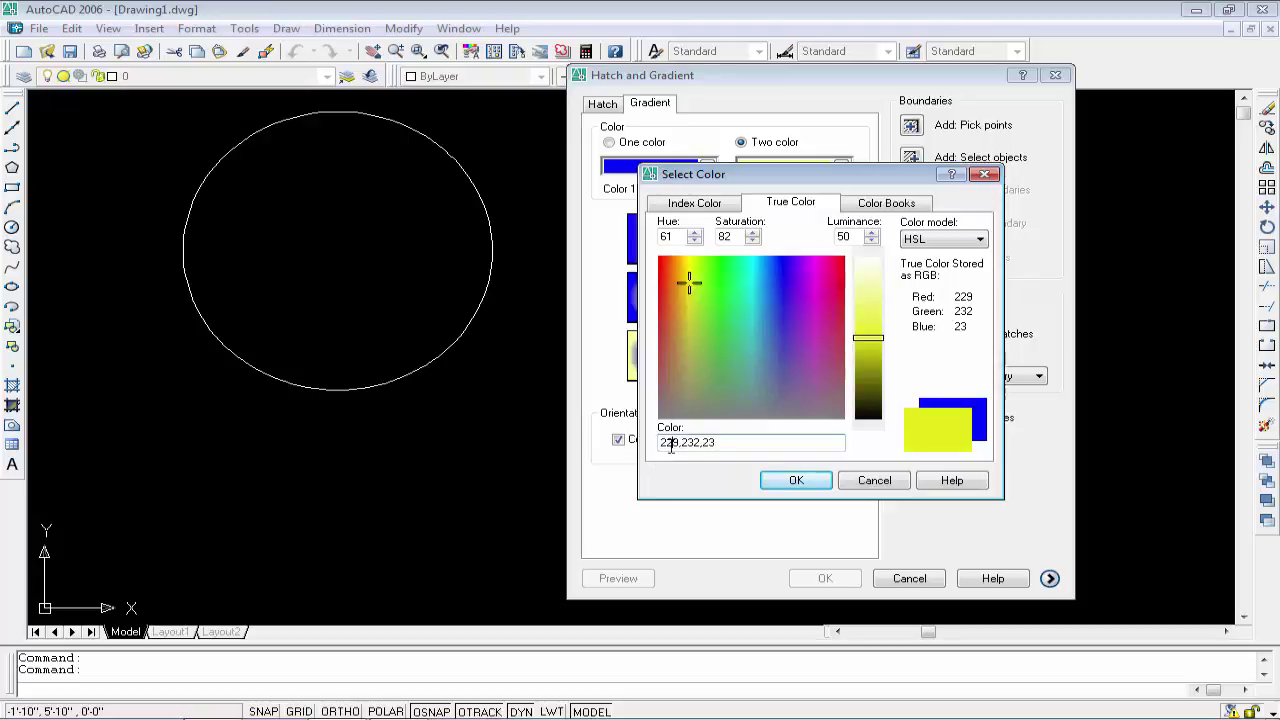
double_click(672, 447)
left_click(687, 447)
left_click_drag(690, 446, 660, 446)
Try several index colors for Color 1, including 71 and 152, ending on yellow 50
left_click(686, 203)
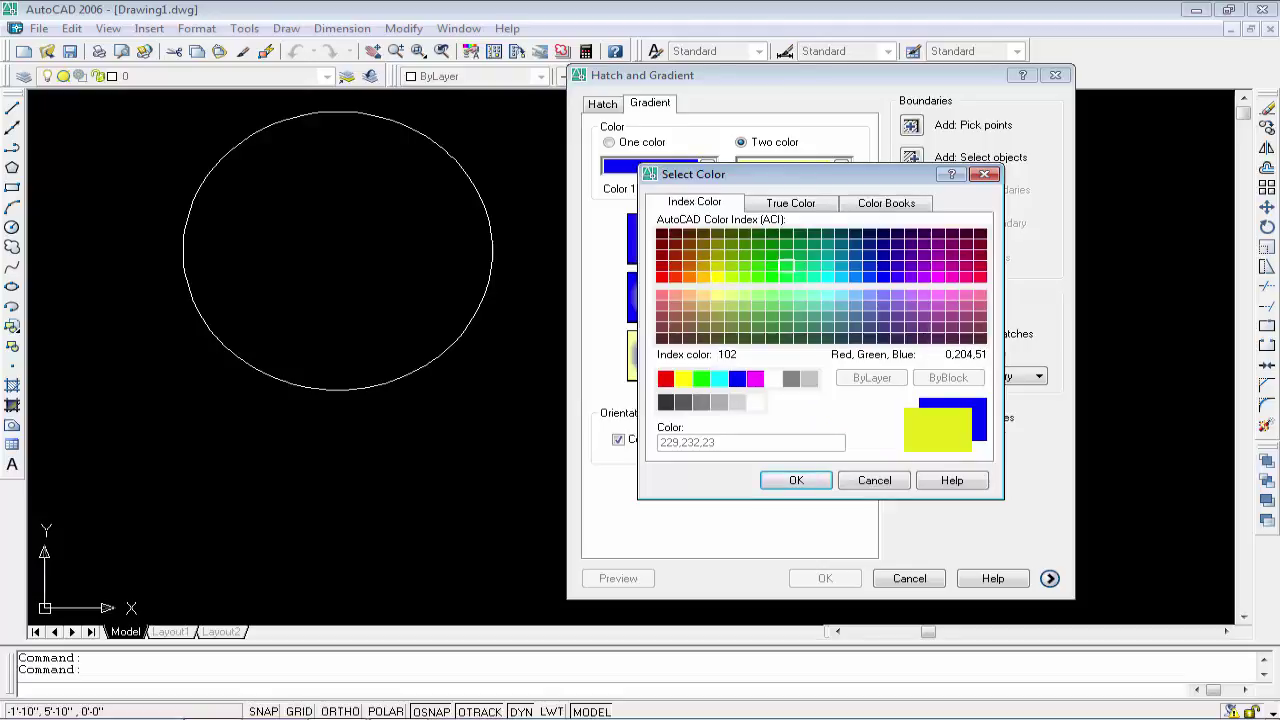
left_click(827, 277)
left_click(744, 294)
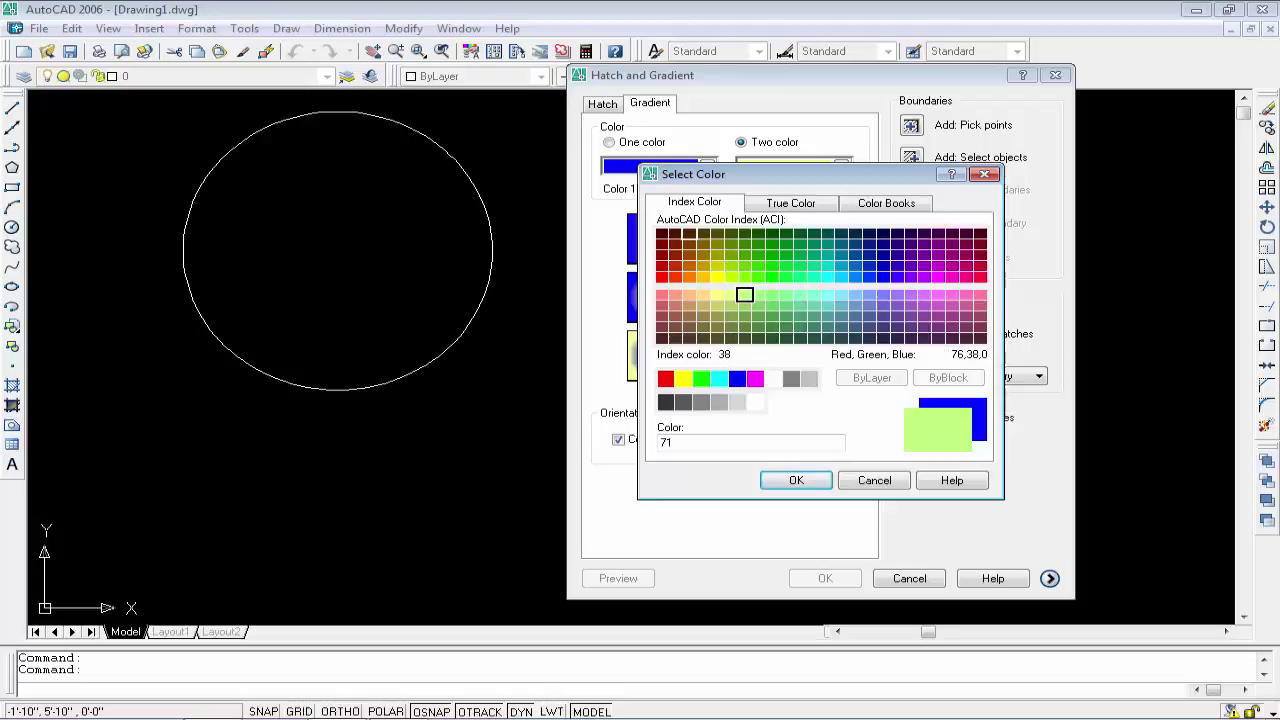
left_click(704, 255)
left_click(800, 255)
left_click(855, 265)
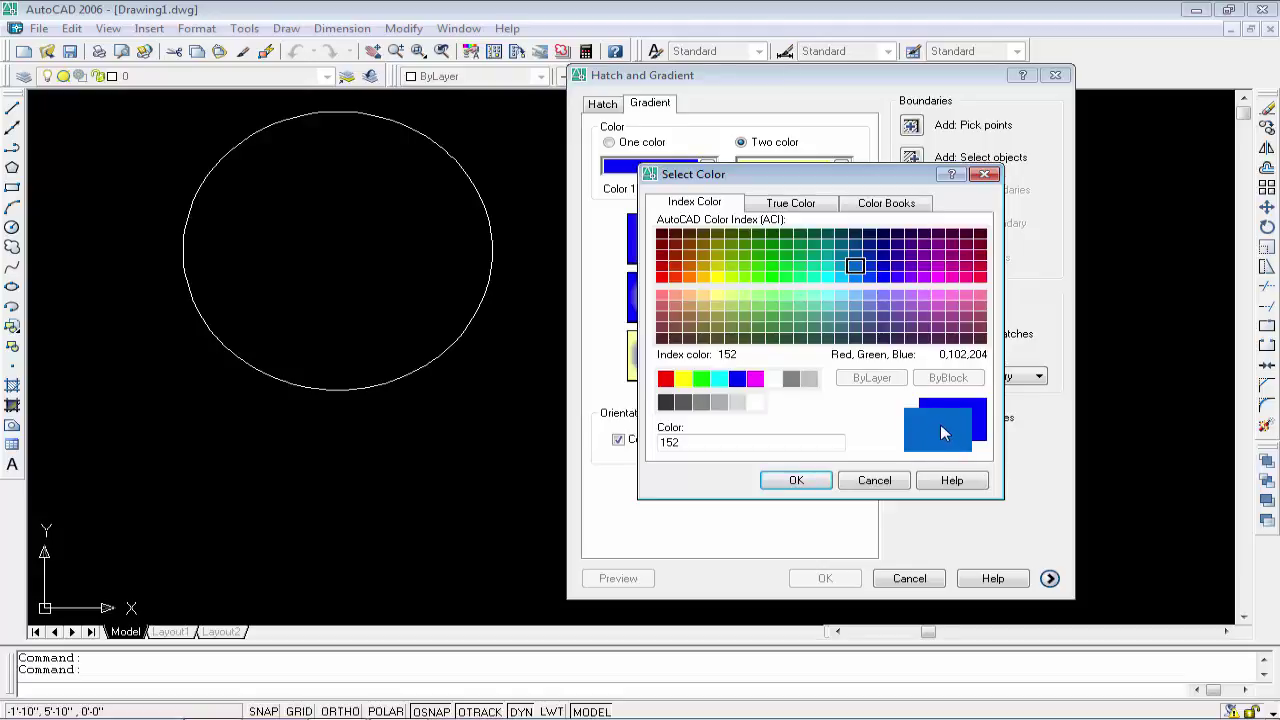
left_click(717, 277)
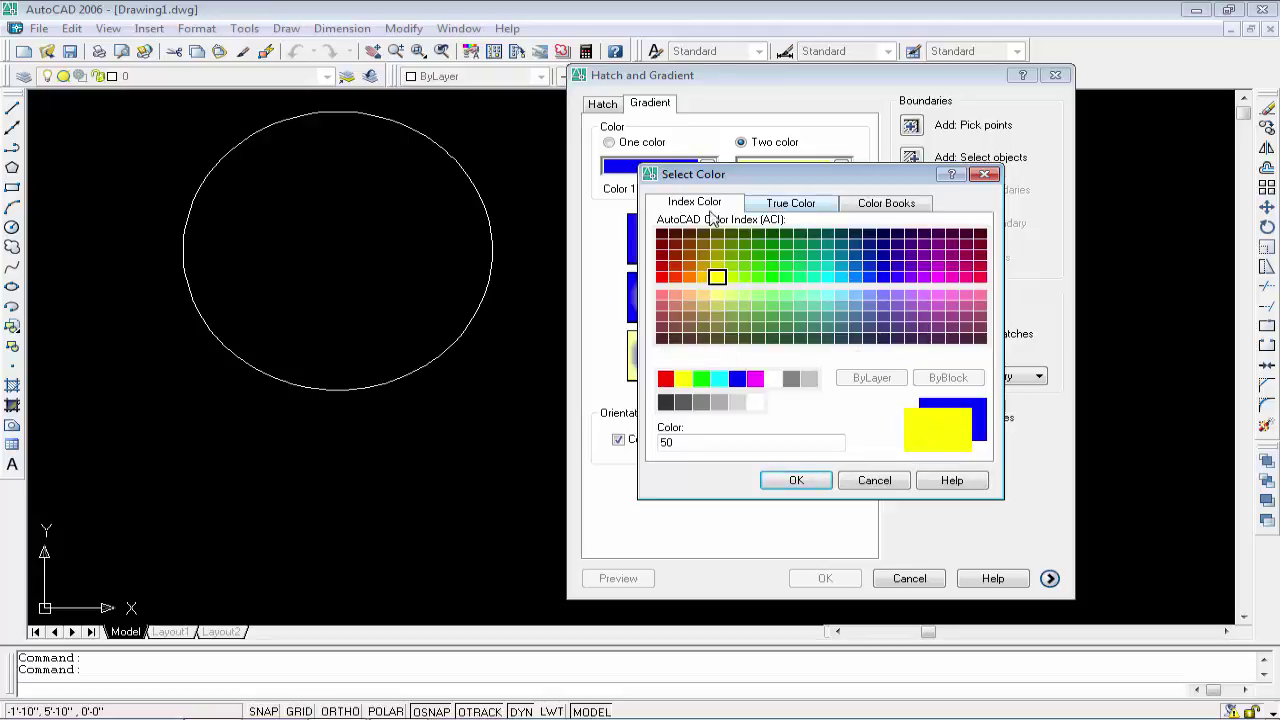
Look through the available color palettes and color books, and set Color 1 to the true color 218,209,37
left_click(764, 205)
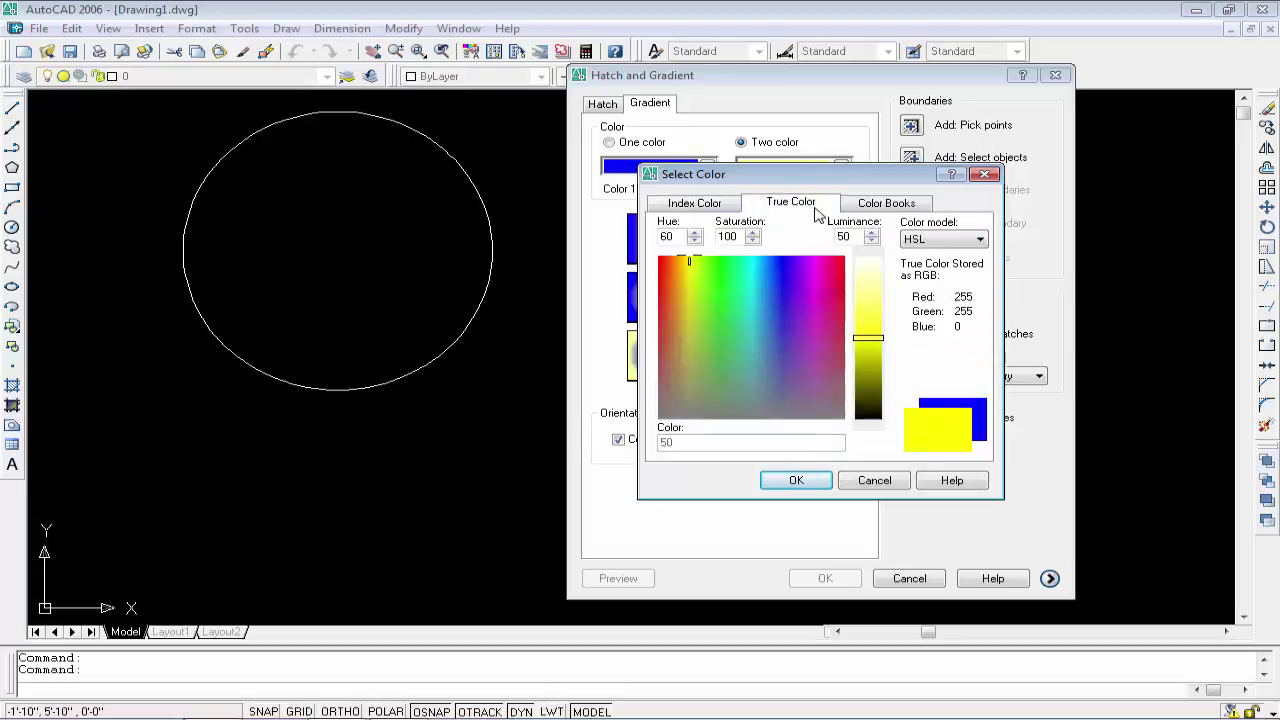
left_click(899, 205)
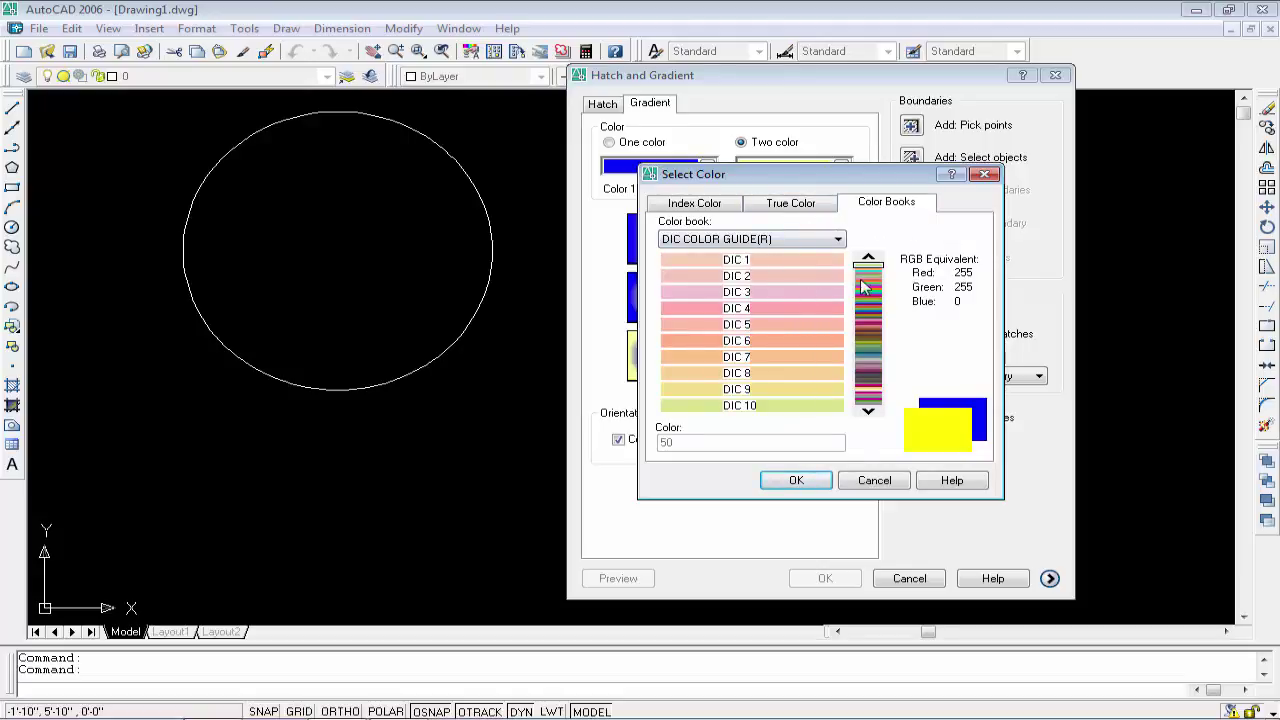
mouse_move(864, 270)
left_mouse_down()
mouse_move(866, 392)
mouse_move(864, 266)
left_mouse_up()
left_click(808, 205)
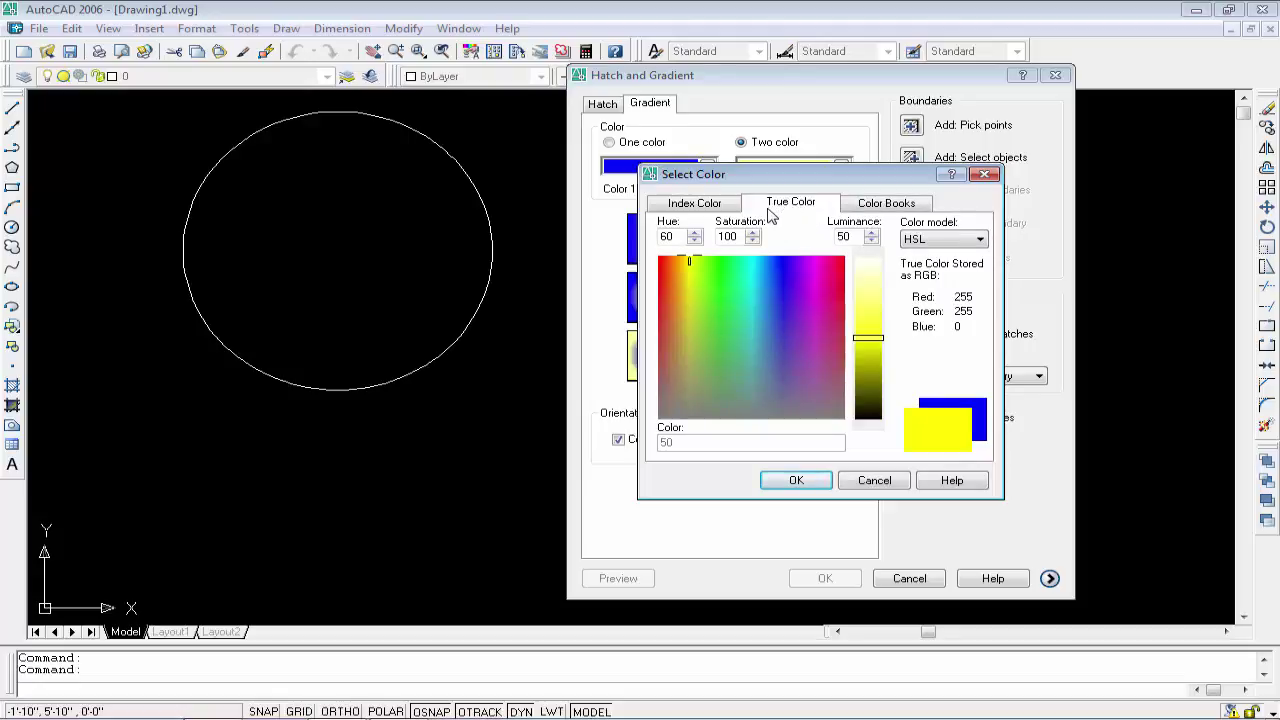
left_click(722, 207)
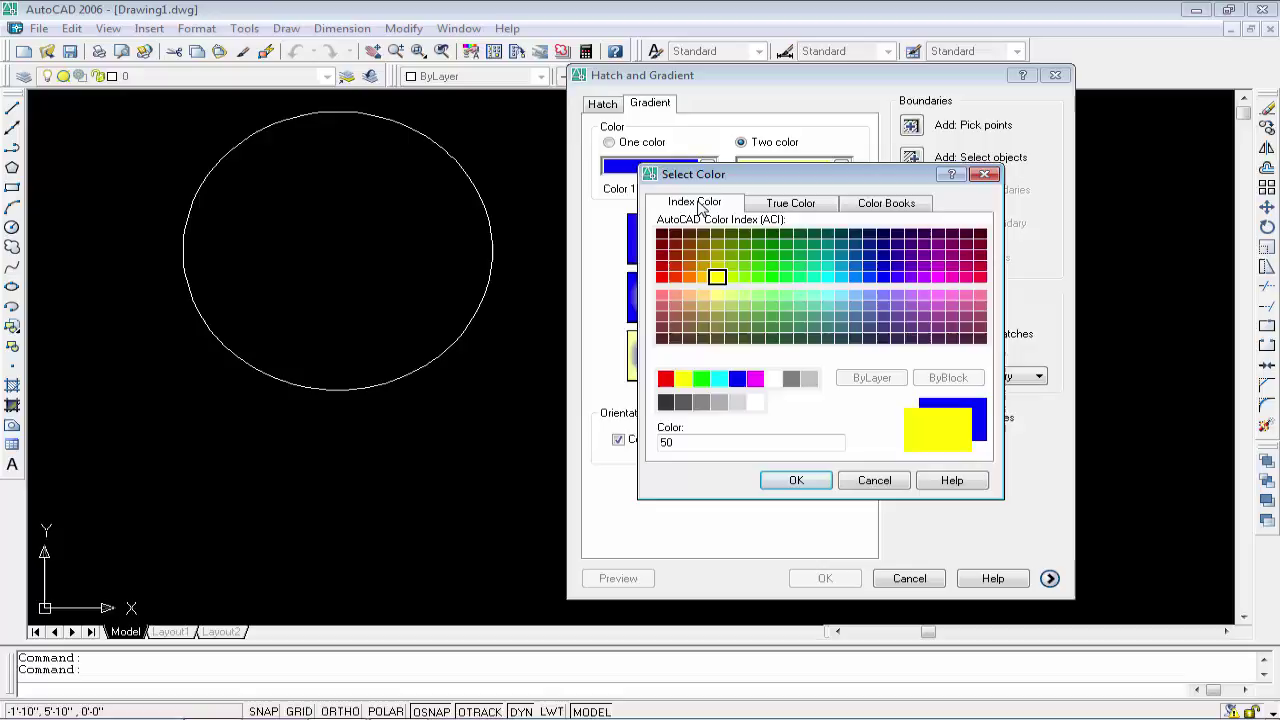
left_click(775, 205)
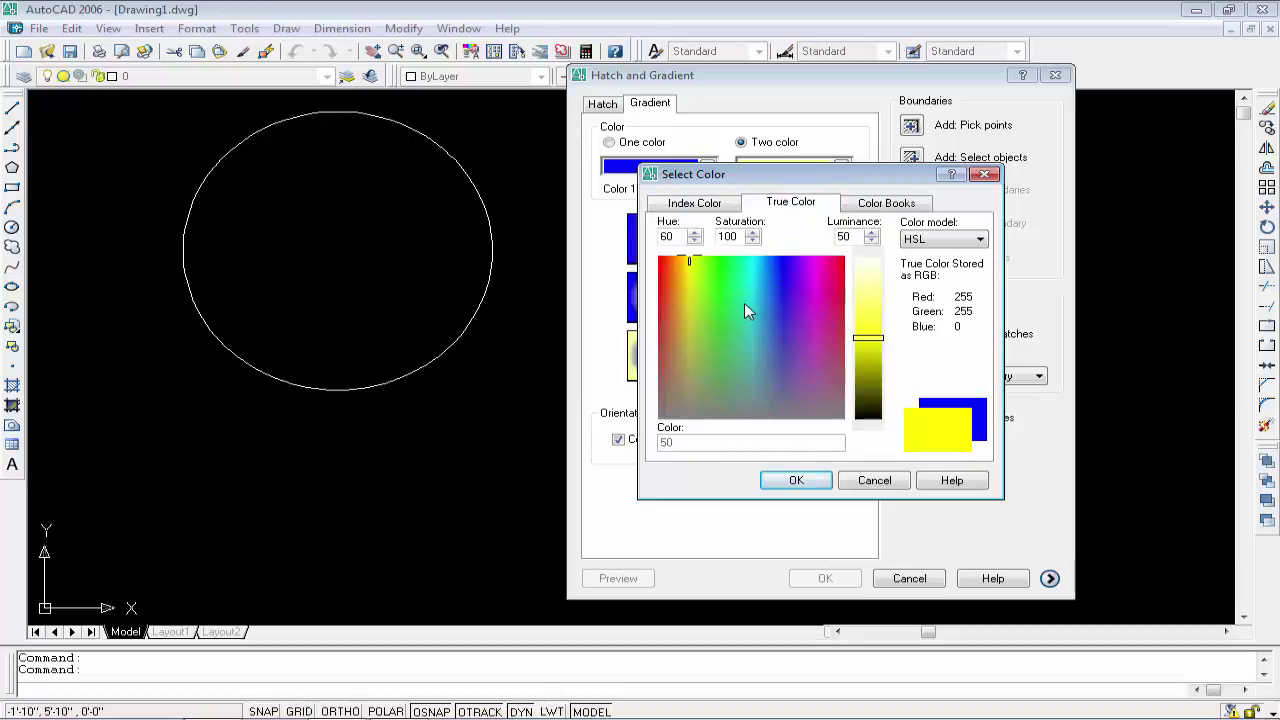
left_click_drag(744, 303, 687, 301)
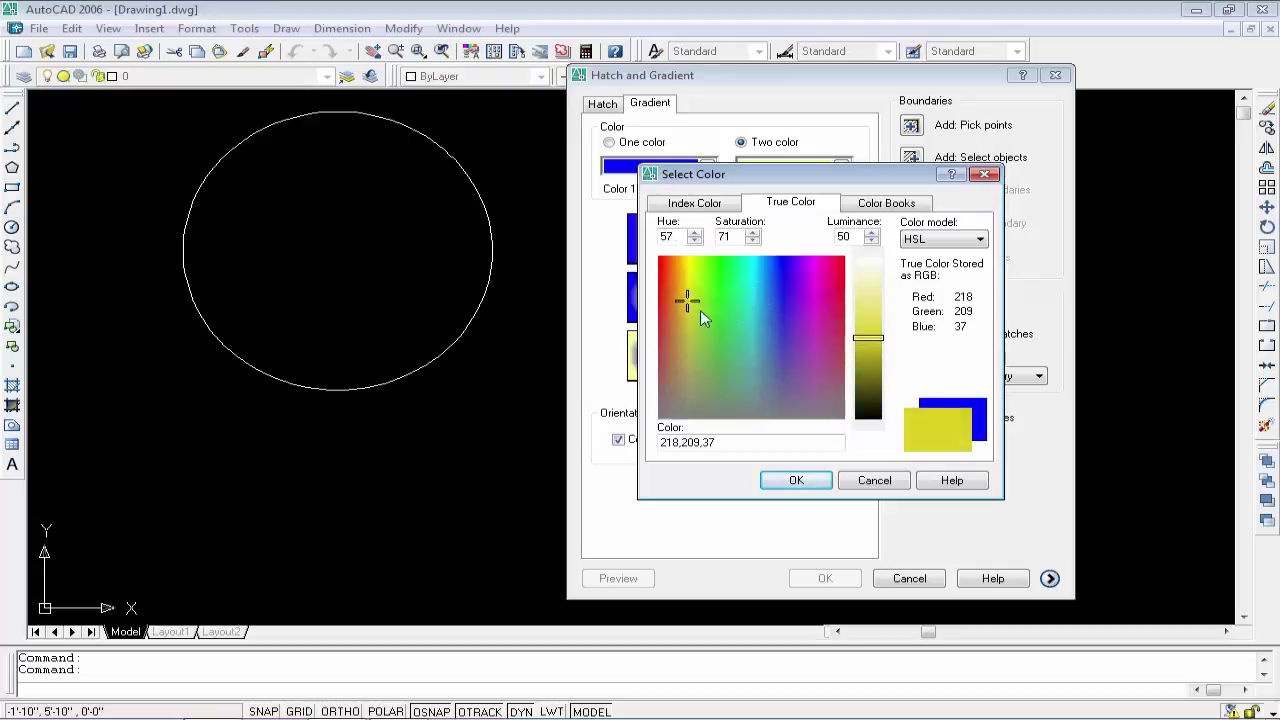
left_click(800, 483)
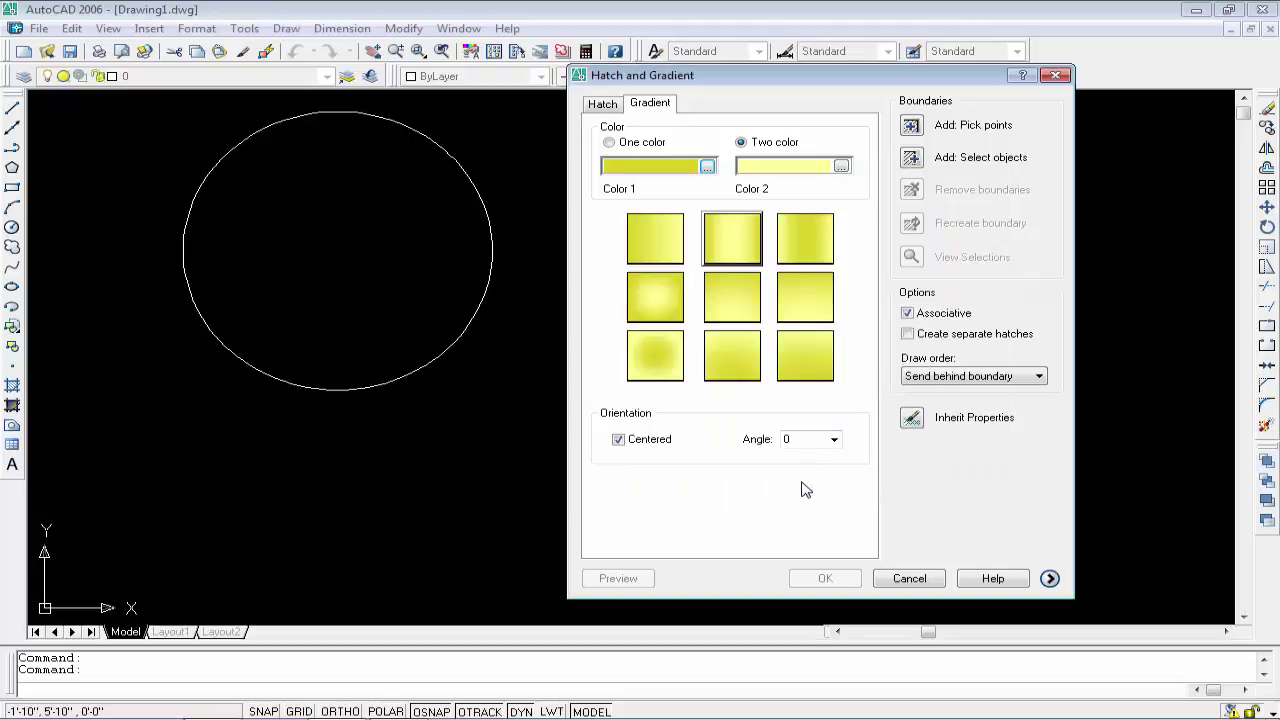
Set Color 2 of the gradient to the light blue true color 167,193,241
left_click(841, 166)
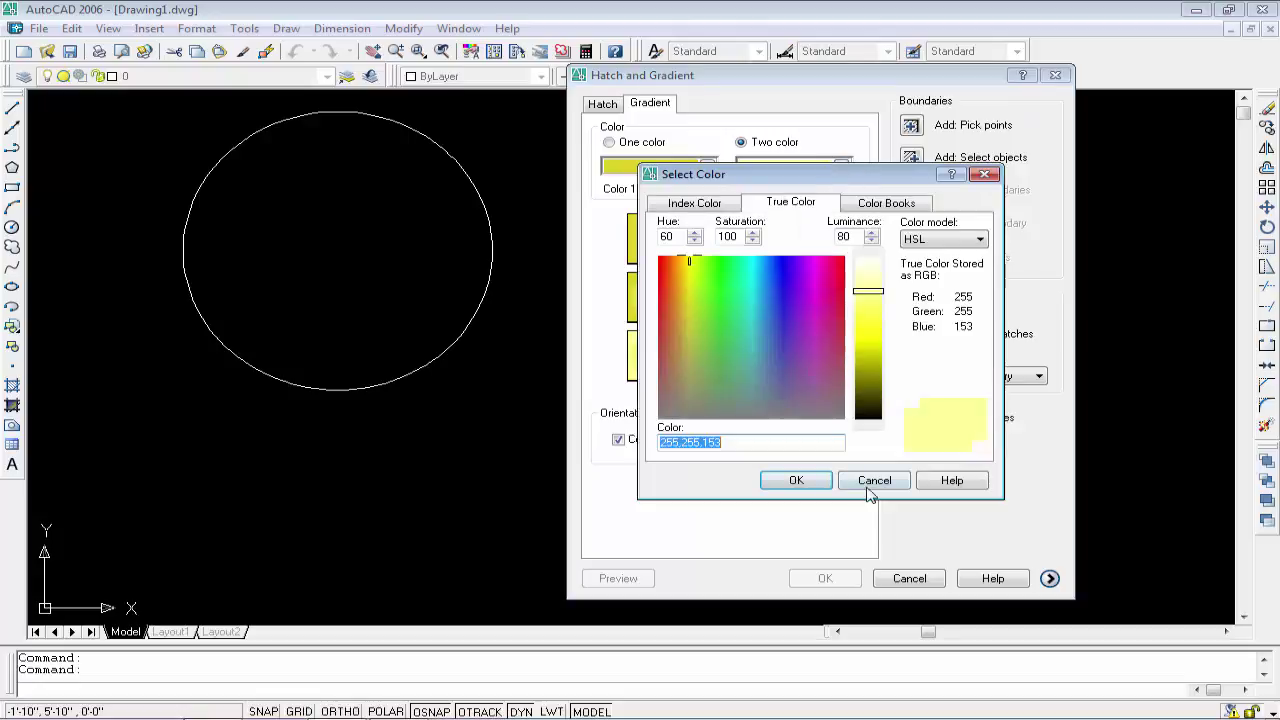
left_click_drag(767, 345, 772, 298)
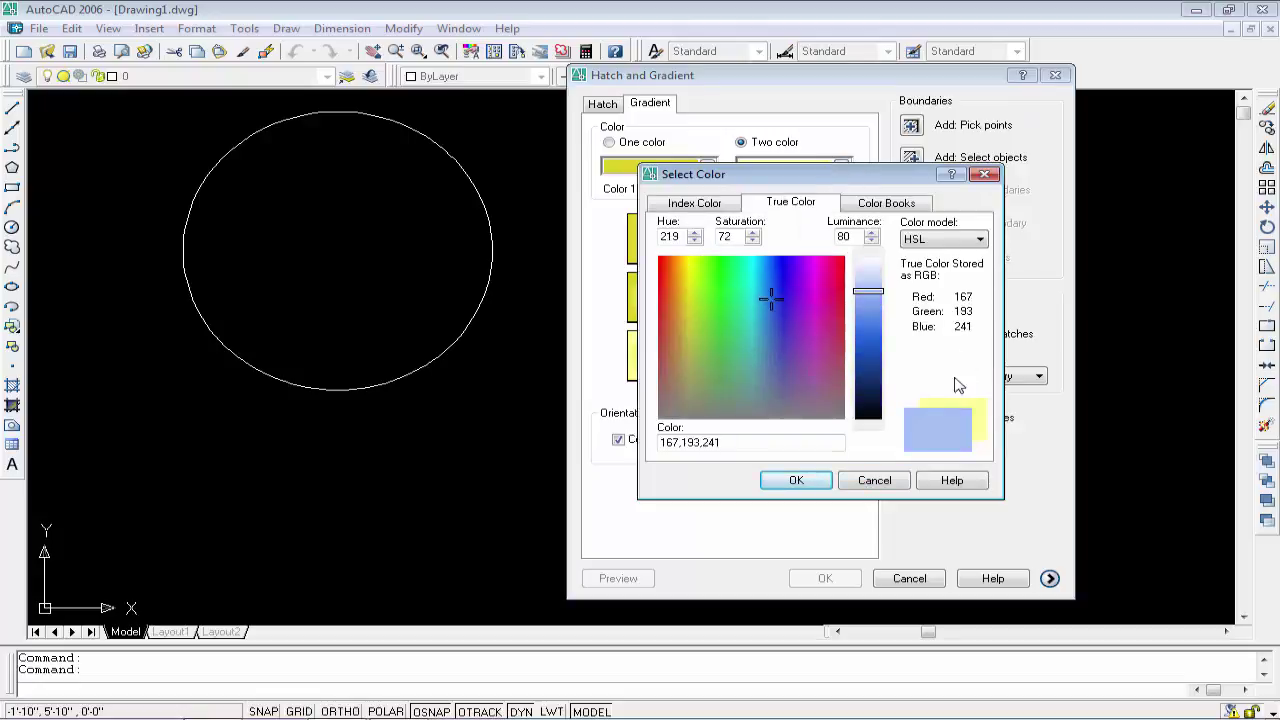
left_click(816, 482)
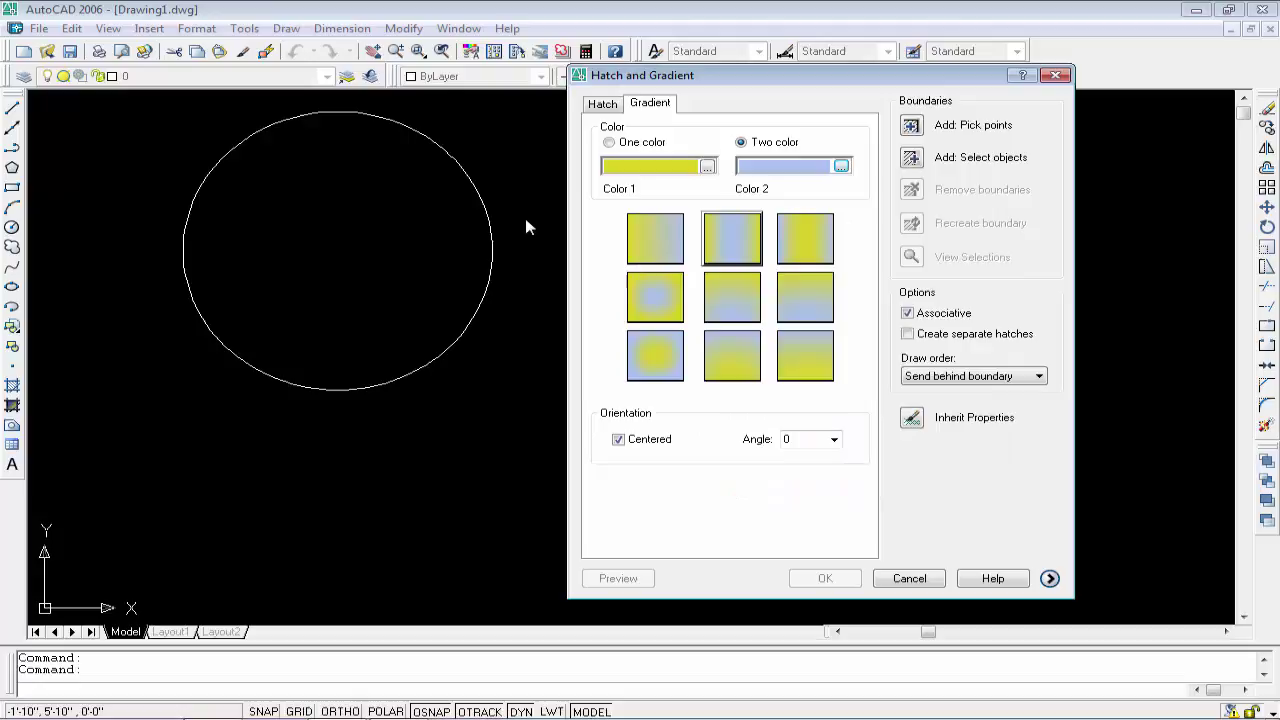
Try the two-color gradient patterns and choose the linear one running from yellow to blue horizontally
left_click(661, 241)
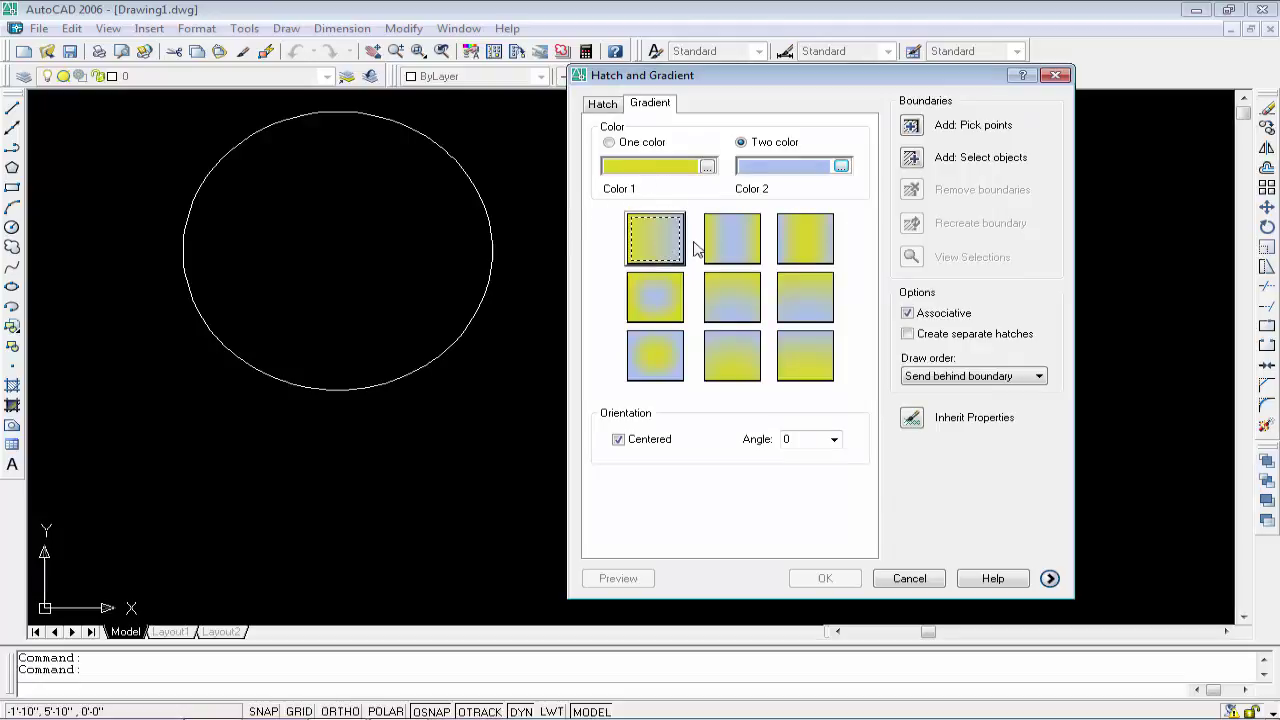
left_click(752, 242)
left_click(785, 244)
left_click(755, 297)
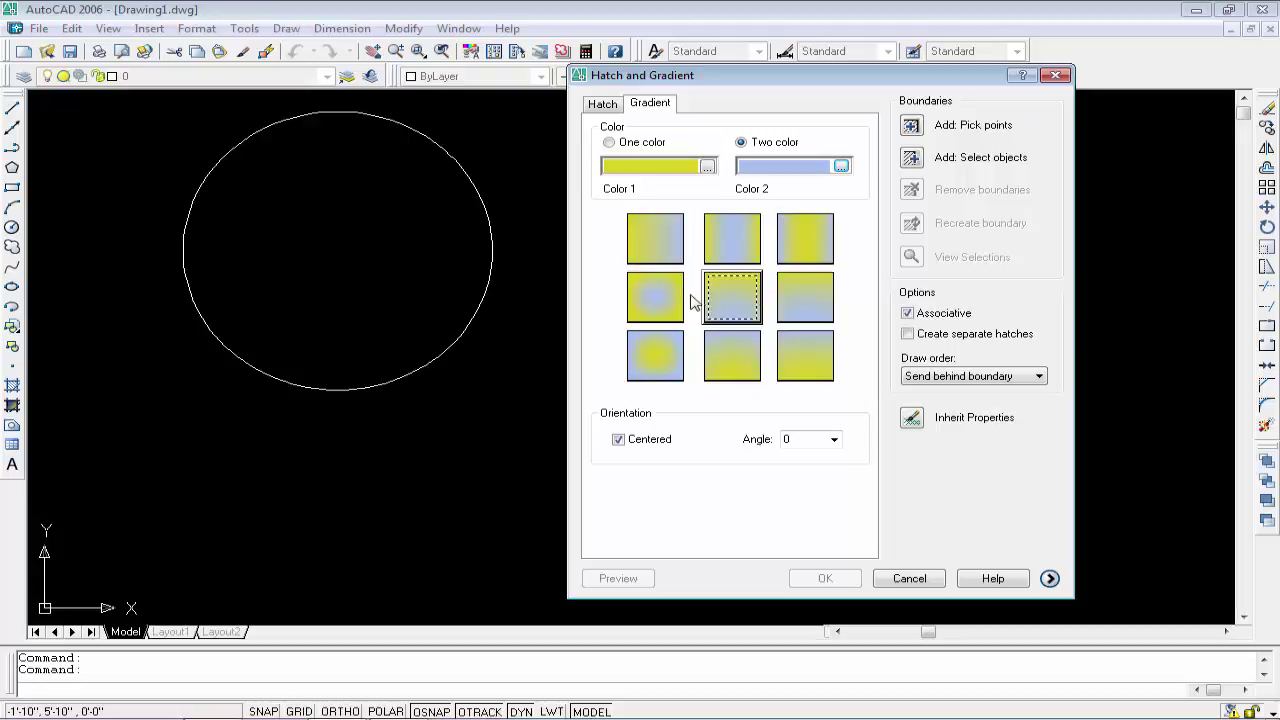
left_click(672, 304)
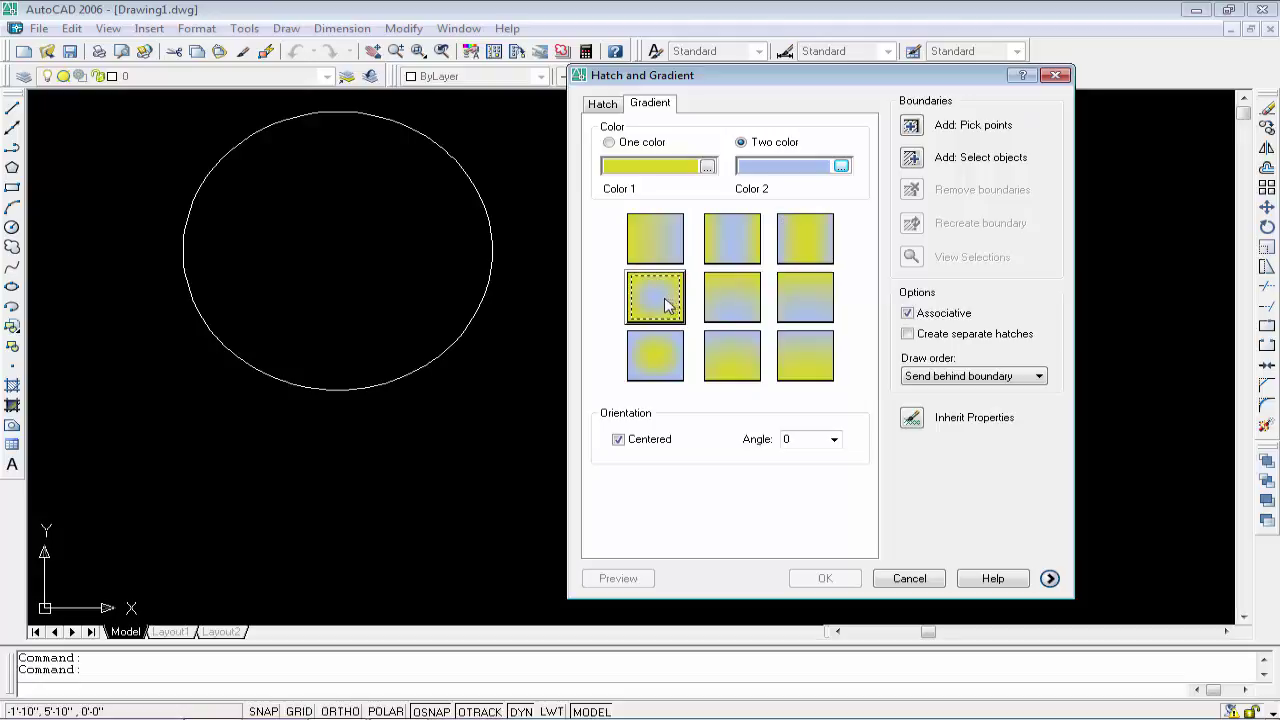
left_click(660, 350)
left_click(734, 366)
left_click(802, 350)
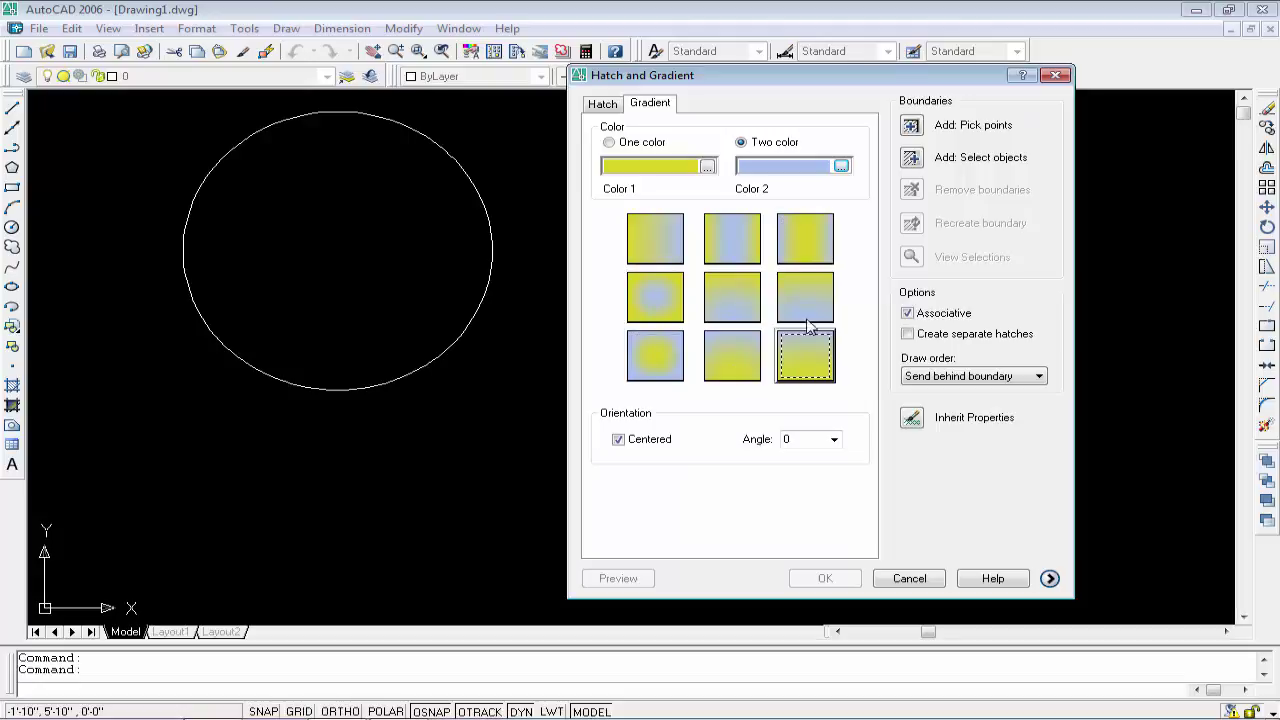
left_click(808, 298)
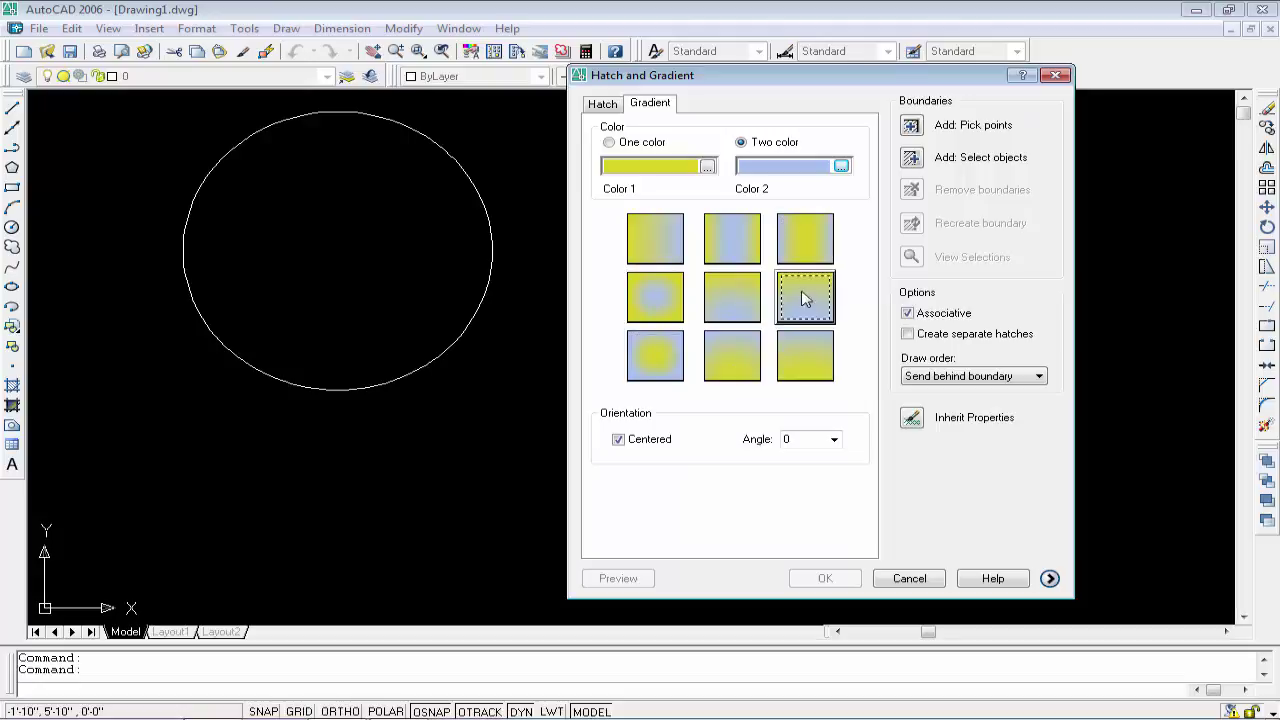
left_click(641, 253)
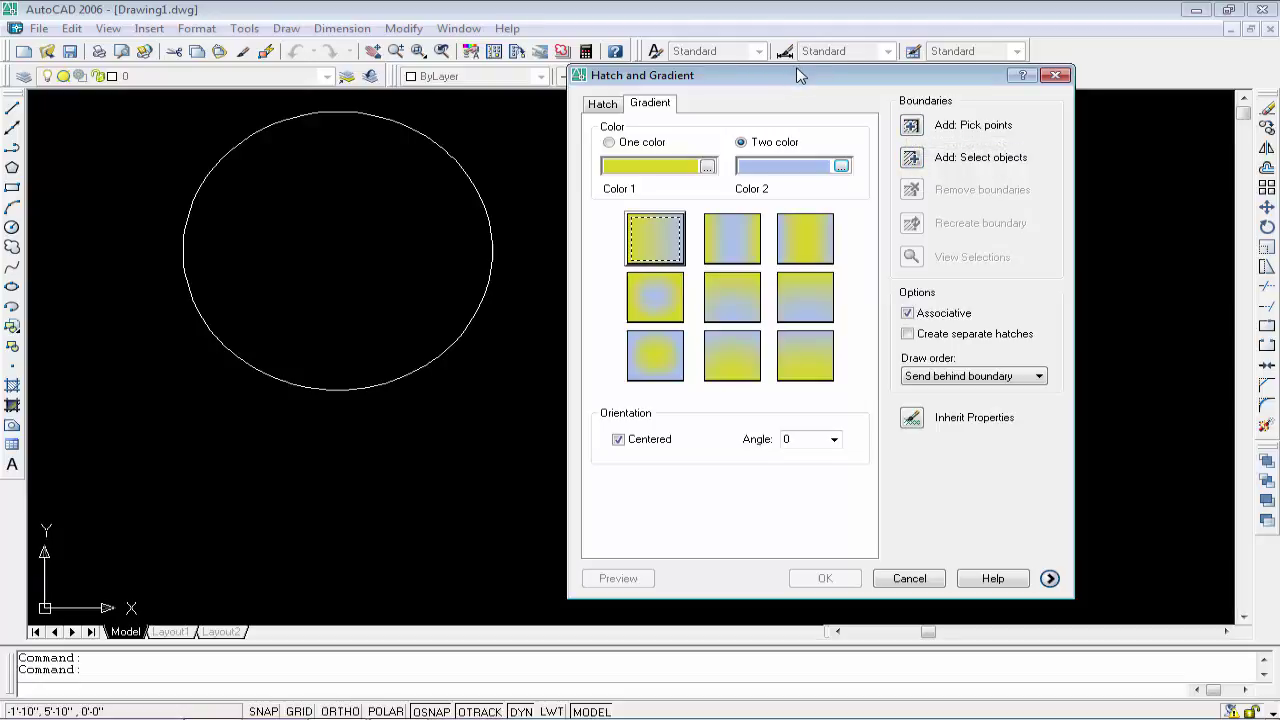
Add the circle as the gradient's boundary by selecting it as an object, and return to the gradient settings
left_click_drag(797, 70, 890, 72)
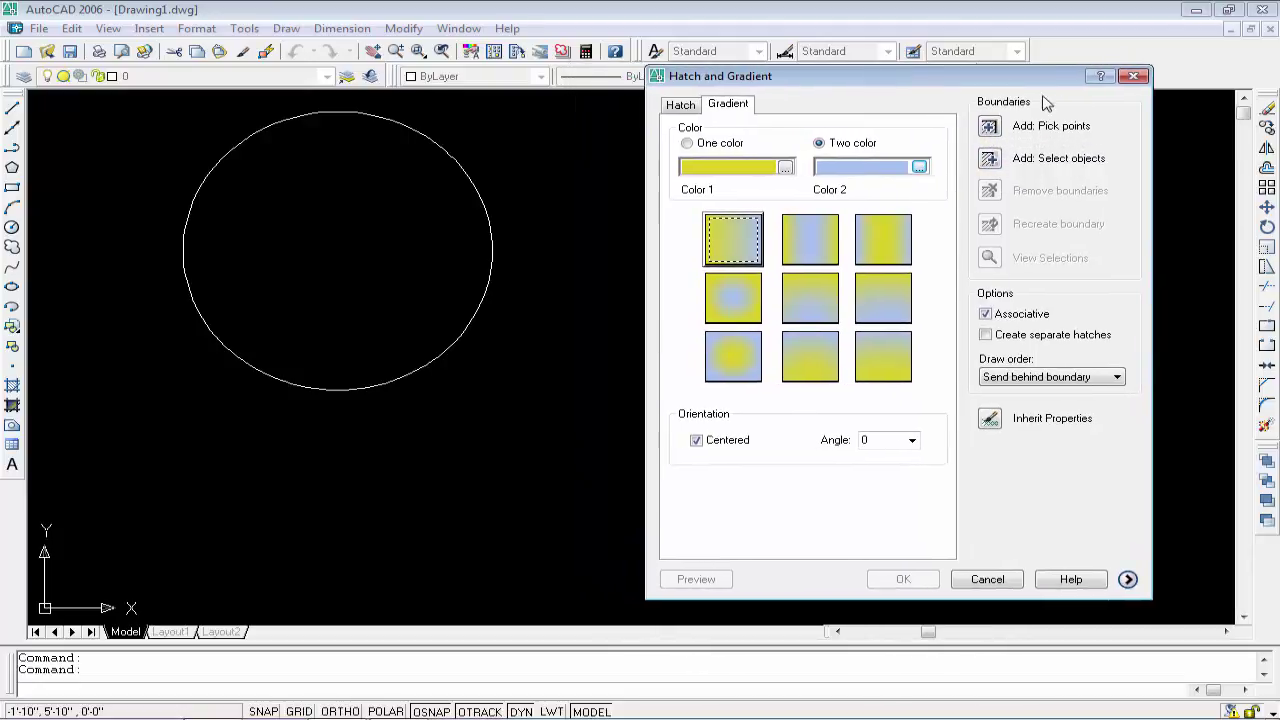
left_click(990, 162)
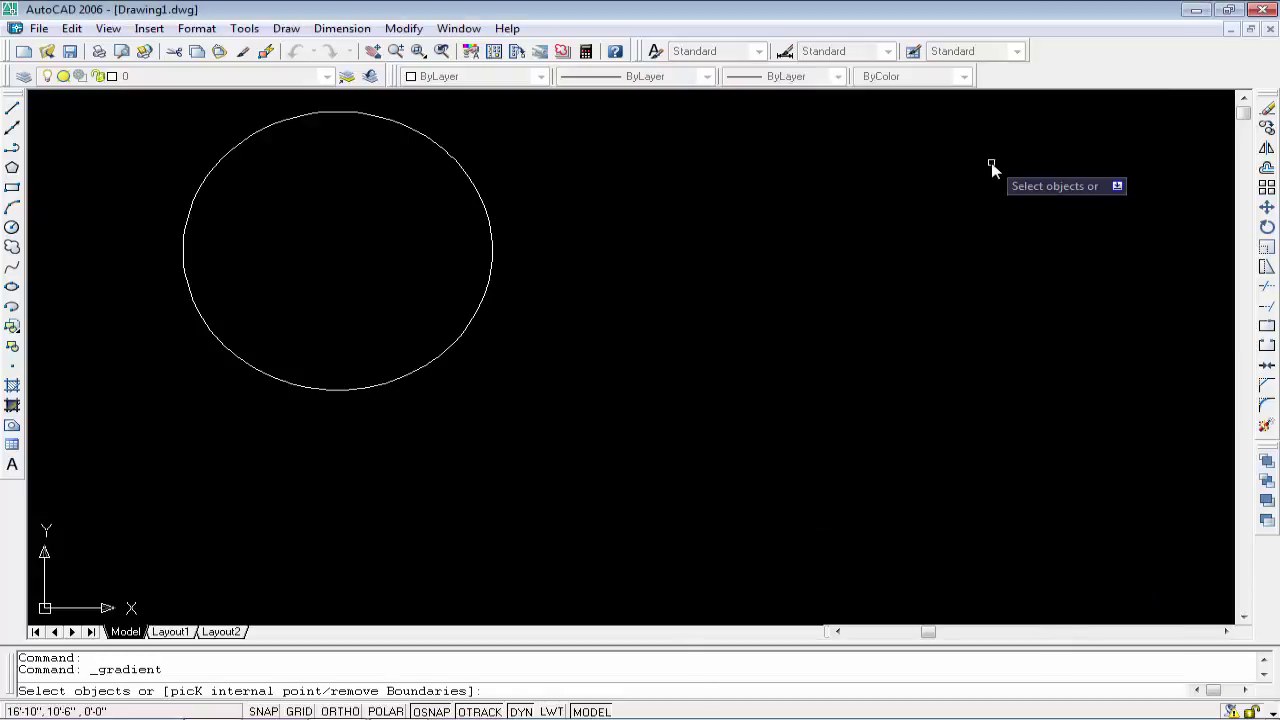
left_click(486, 214)
left_click(484, 214)
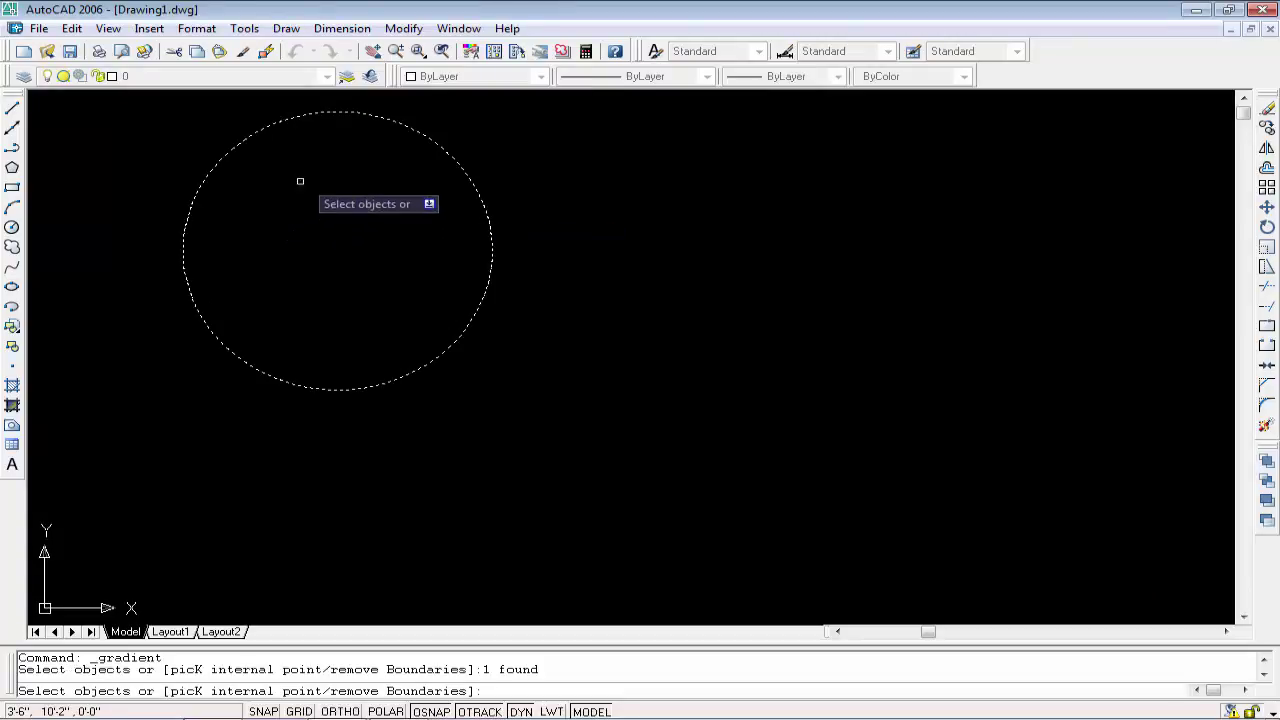
right_click(545, 200)
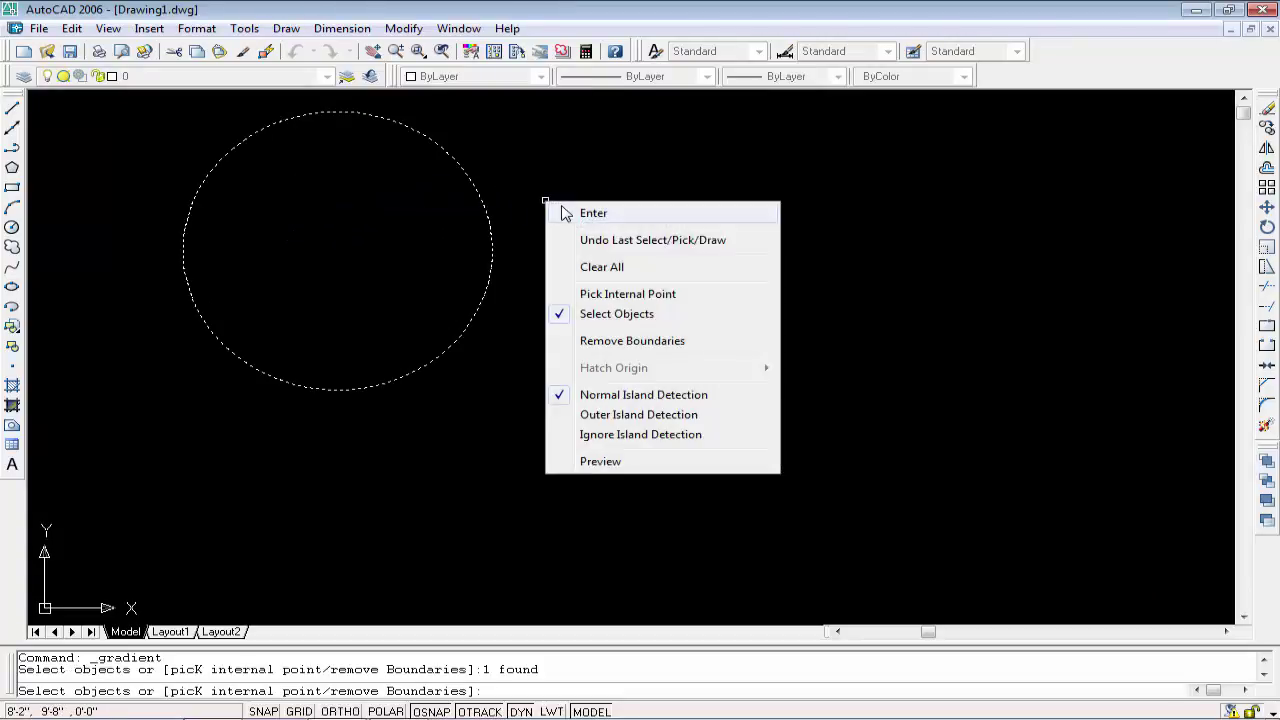
left_click(593, 213)
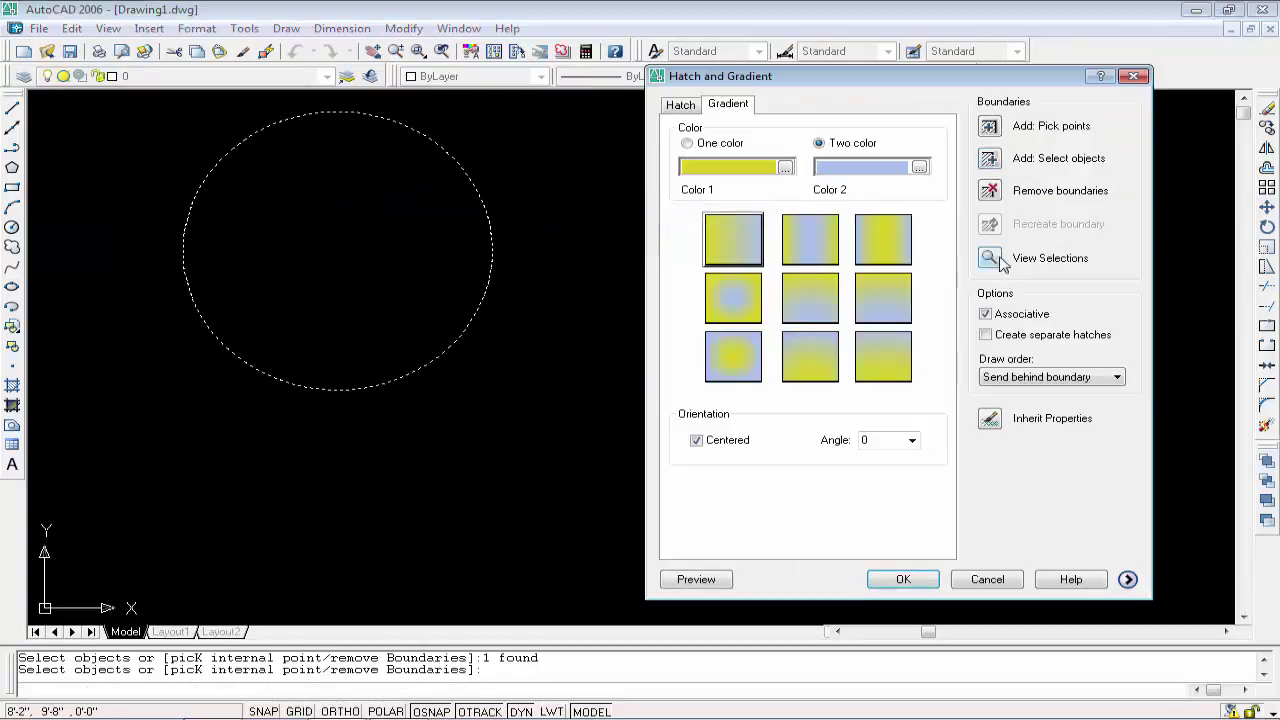
Define the gradient's boundary by picking an internal point inside the circle, and return to the gradient settings
left_click(989, 127)
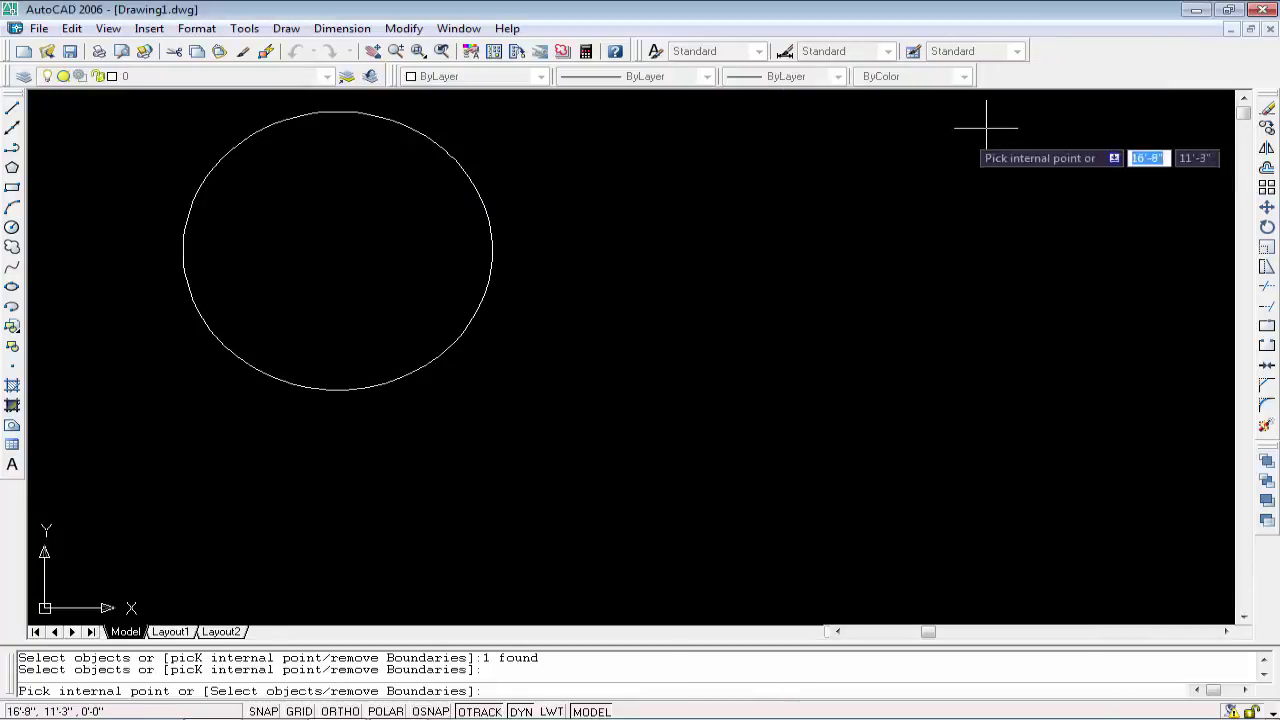
left_click(333, 219)
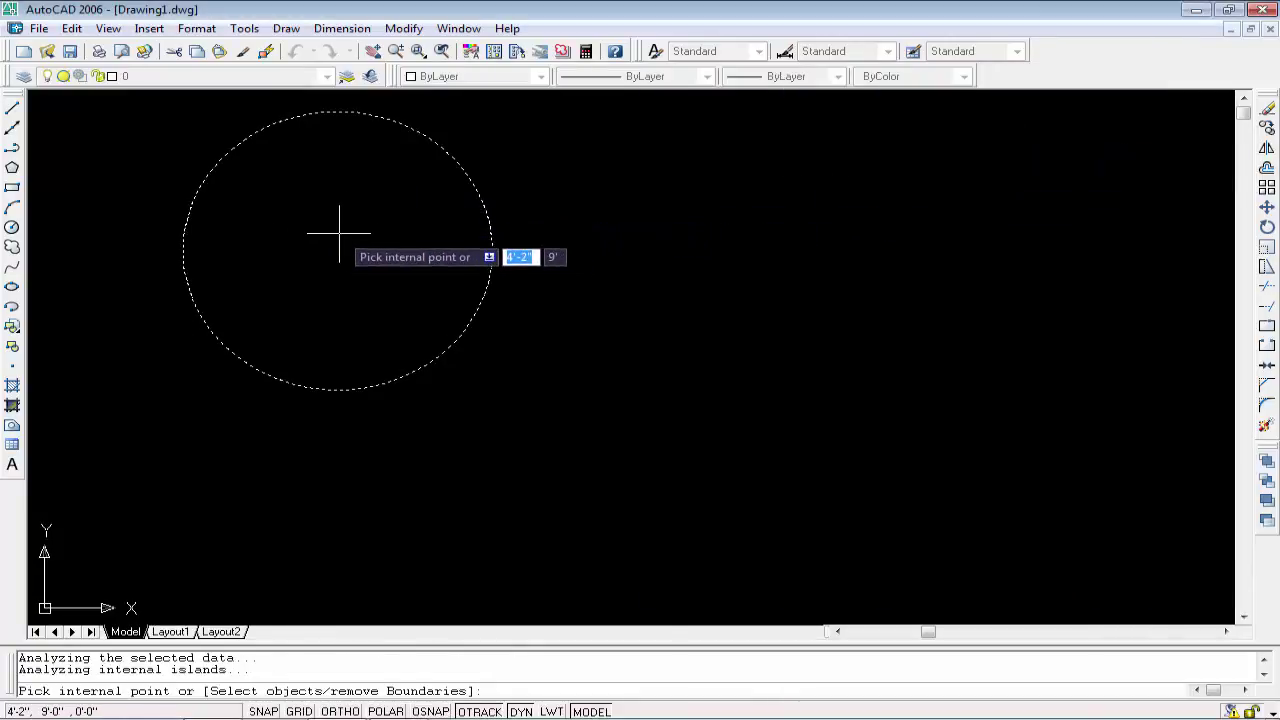
right_click(422, 242)
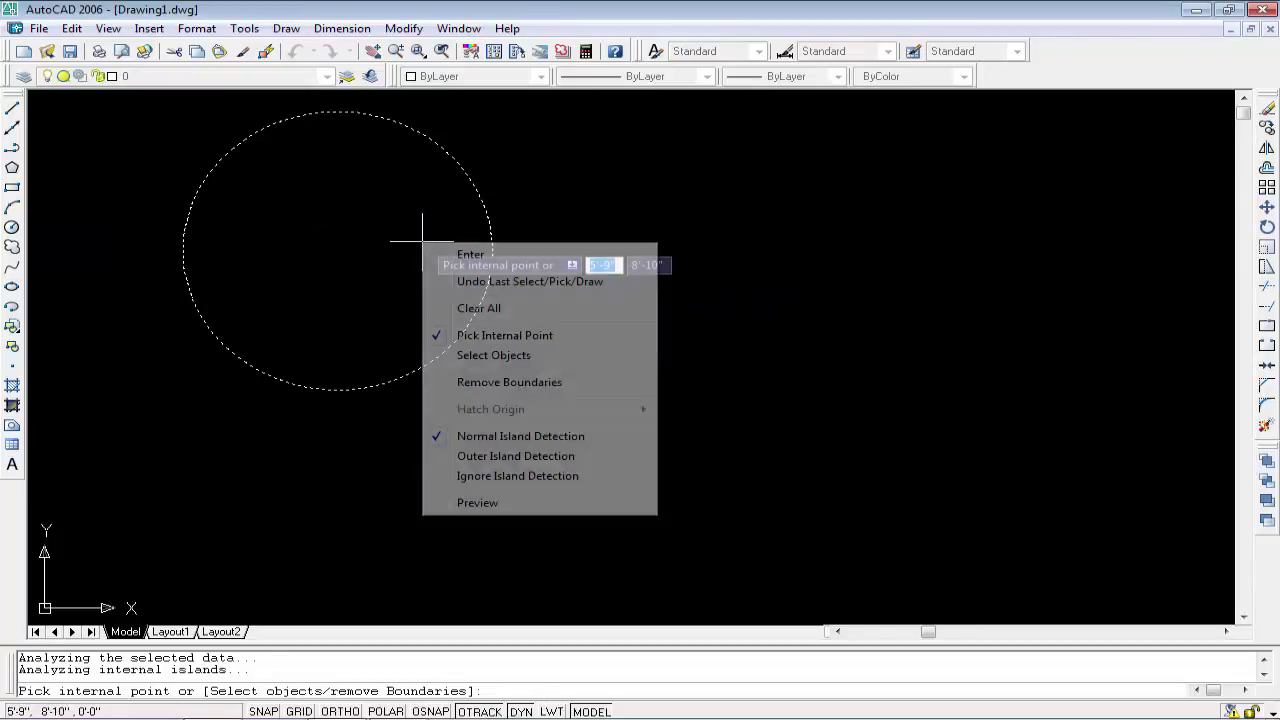
left_click(470, 256)
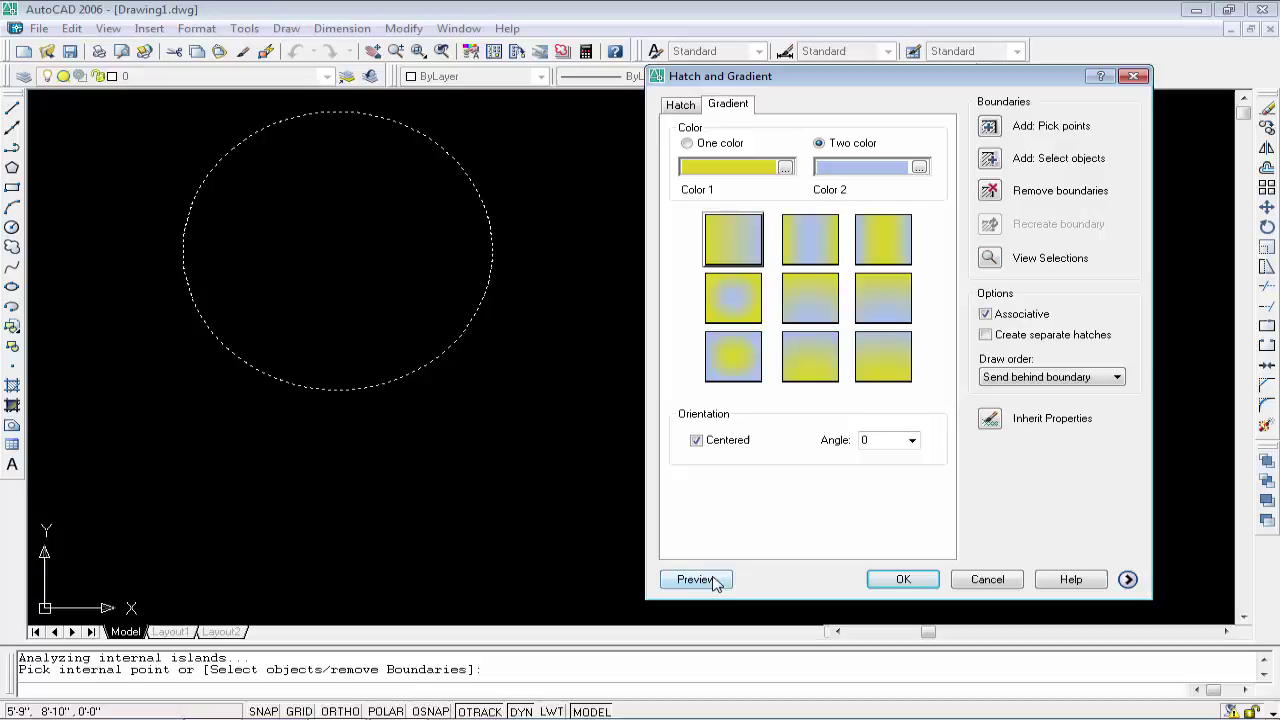
Preview the two-color gradient in the circle, accept the fill, and inspect it up close
left_click(696, 580)
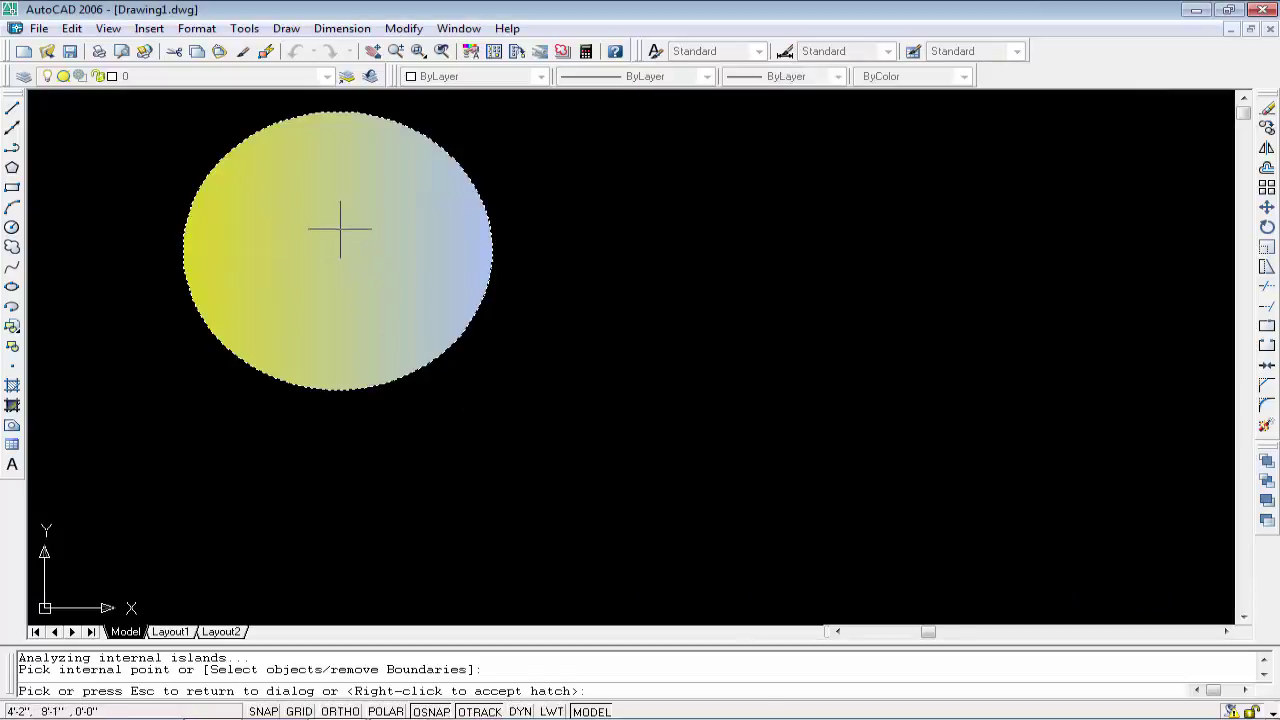
right_click(427, 240)
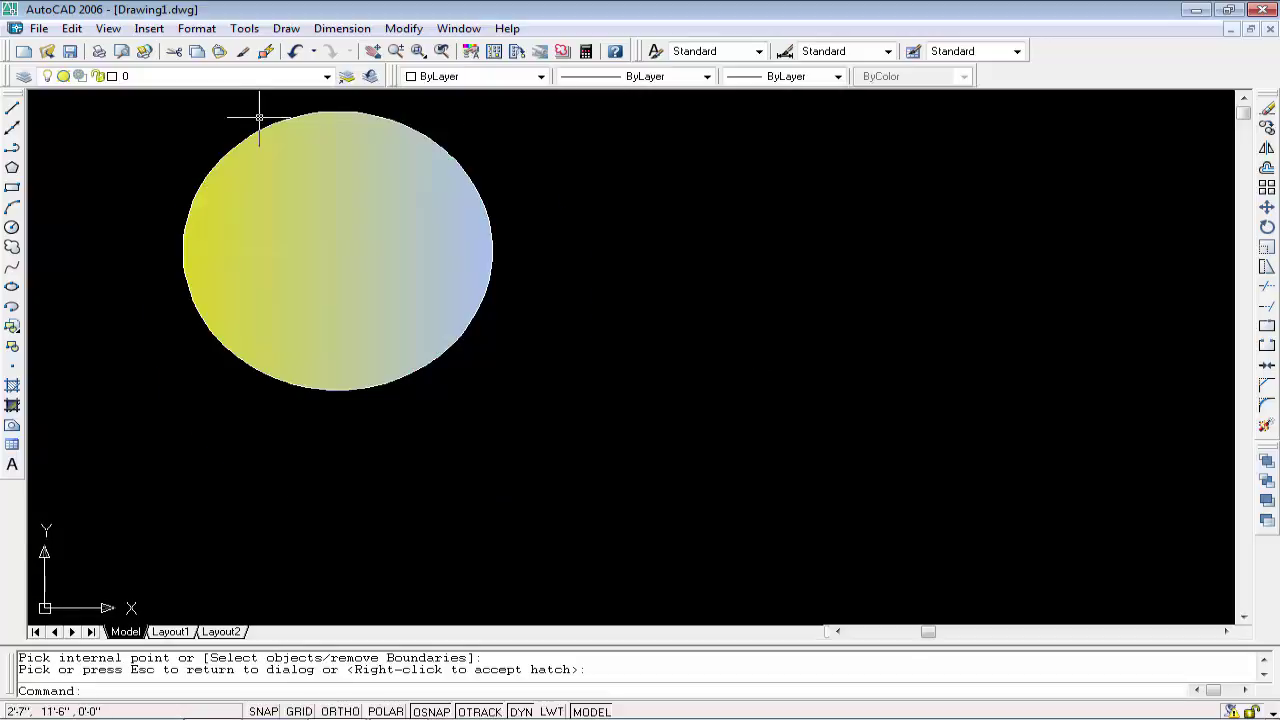
scroll(259, 117, "up", 3)
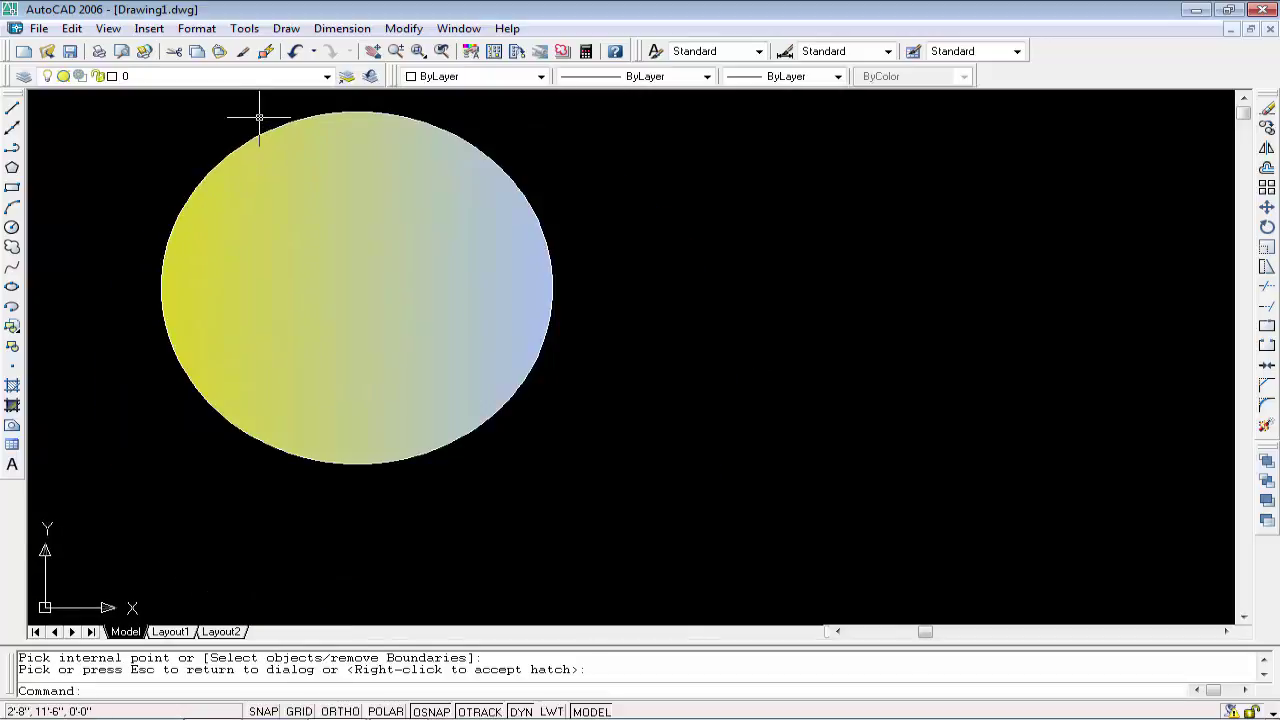
scroll(259, 117, "up", 2)
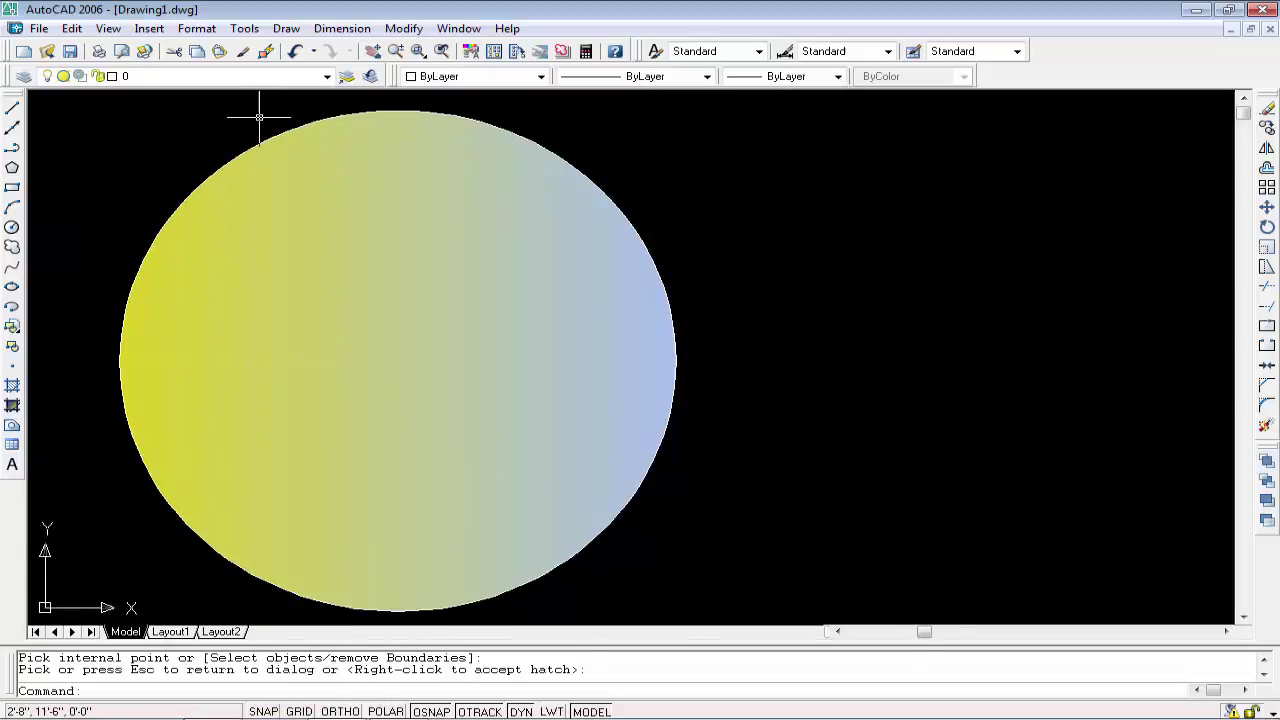